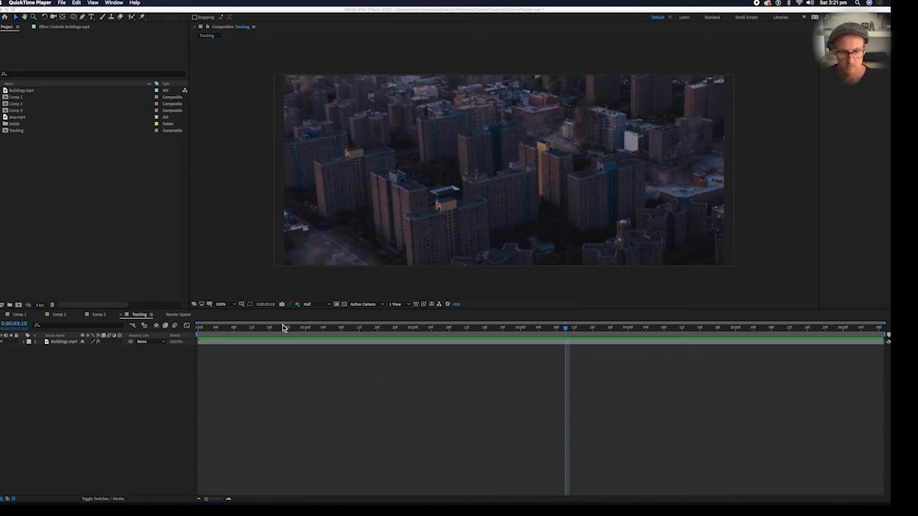
# - Scrub through the buildings footage in the Tracking composition, return to the first frame and save the project
pyautogui.moveTo(234, 329); pyautogui.dragTo(572, 388)
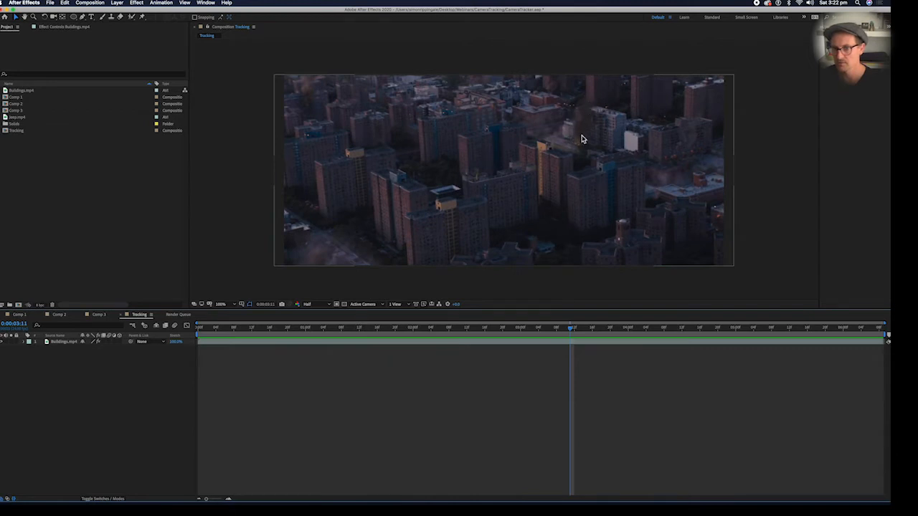
pyautogui.moveTo(571, 332); pyautogui.dragTo(139, 342)
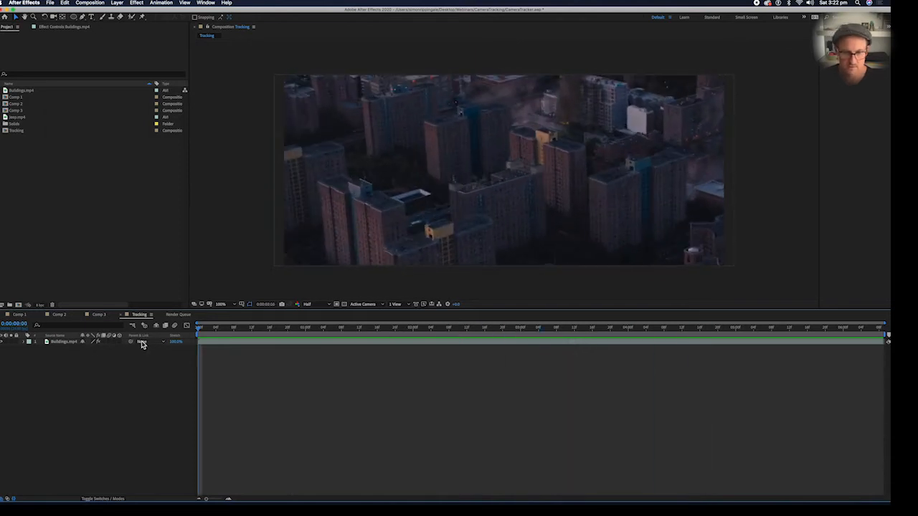
pyautogui.press('super+s')
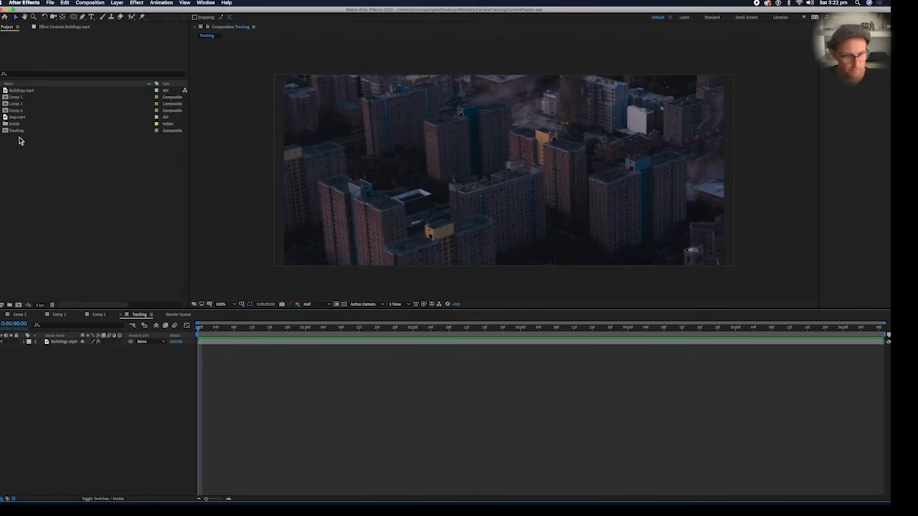
# - Create a new 1920 × 1080 px composition and place Buildings.mp4 in its centre
pyautogui.click(19, 306)
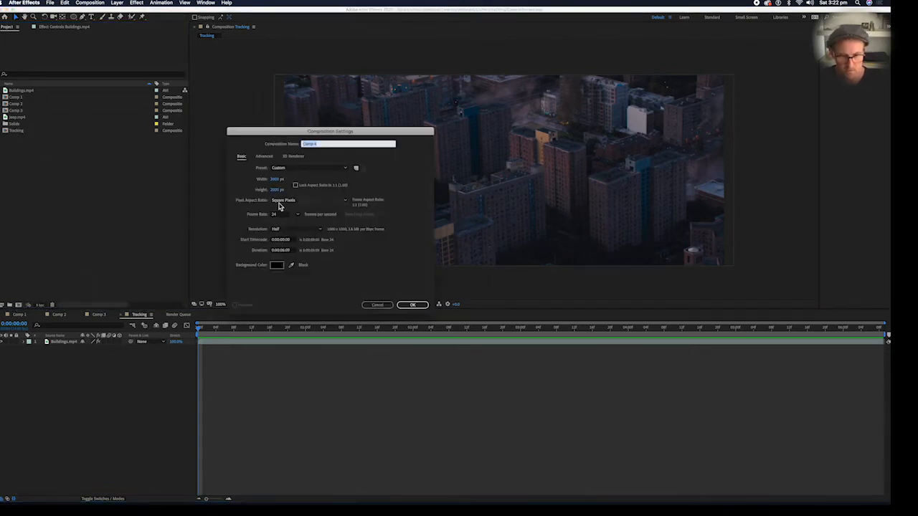
pyautogui.click(274, 179)
pyautogui.write('1920')
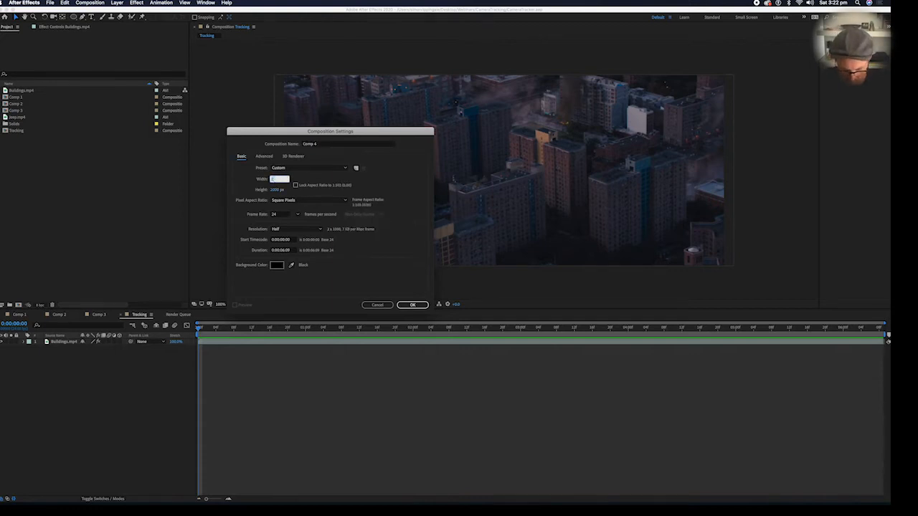
pyautogui.press('Tab')
pyautogui.write('1080')
pyautogui.press('Return')
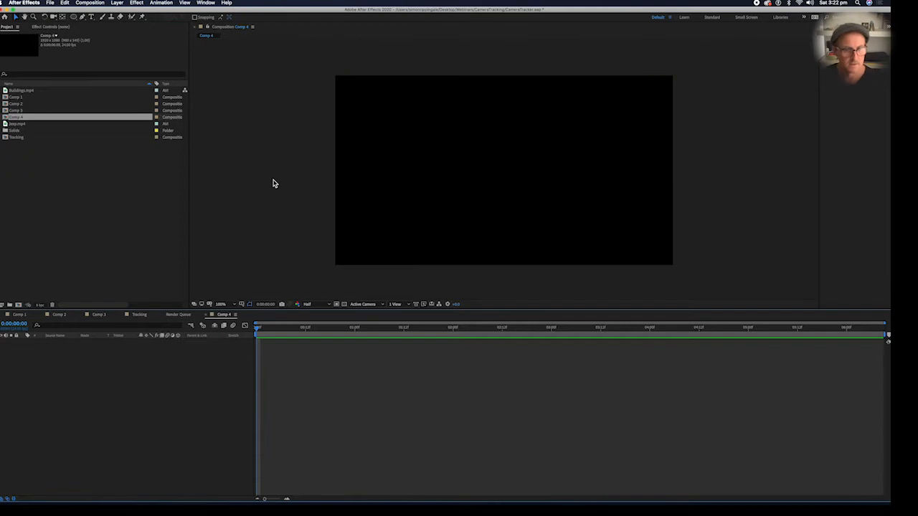
pyautogui.moveTo(8, 93); pyautogui.dragTo(505, 172)
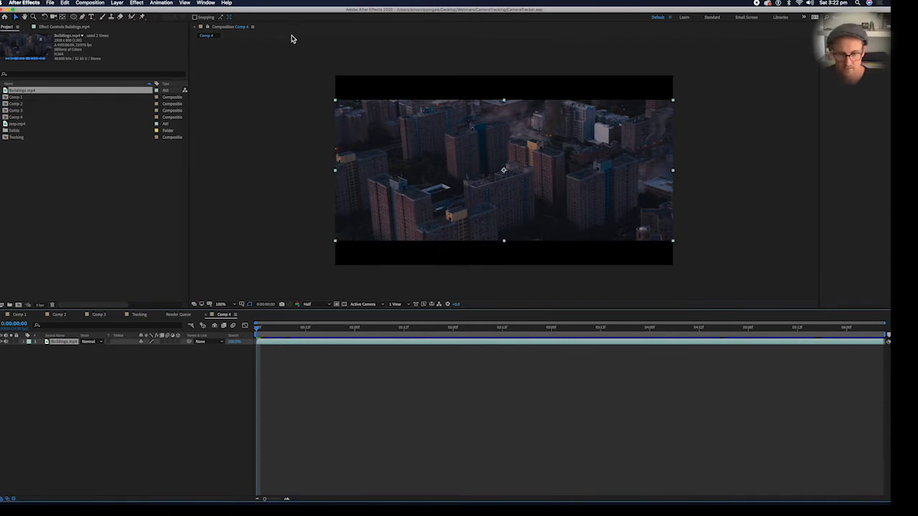
# - Show the Tracker panel and position it beside the composition image
pyautogui.click(206, 3)
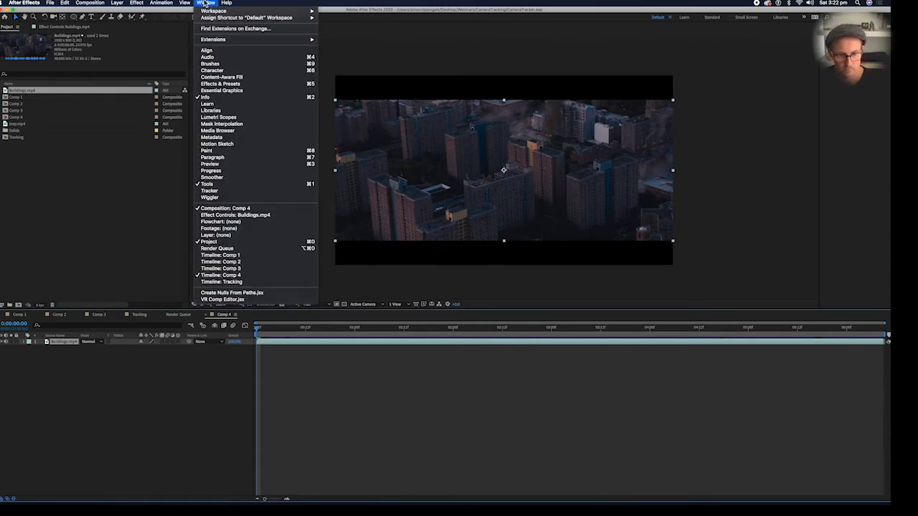
pyautogui.click(227, 192)
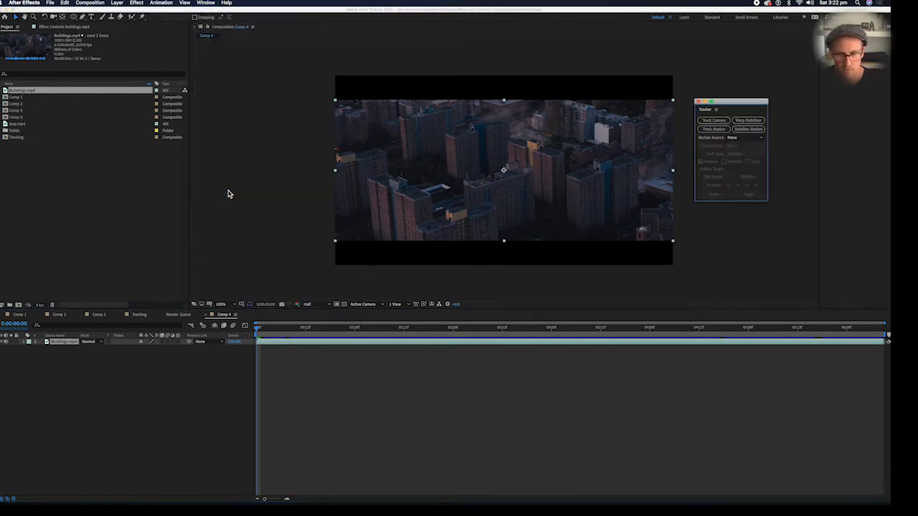
pyautogui.moveTo(739, 103)
pyautogui.mouseDown()
pyautogui.moveTo(782, 101)
pyautogui.moveTo(745, 88)
pyautogui.mouseUp()
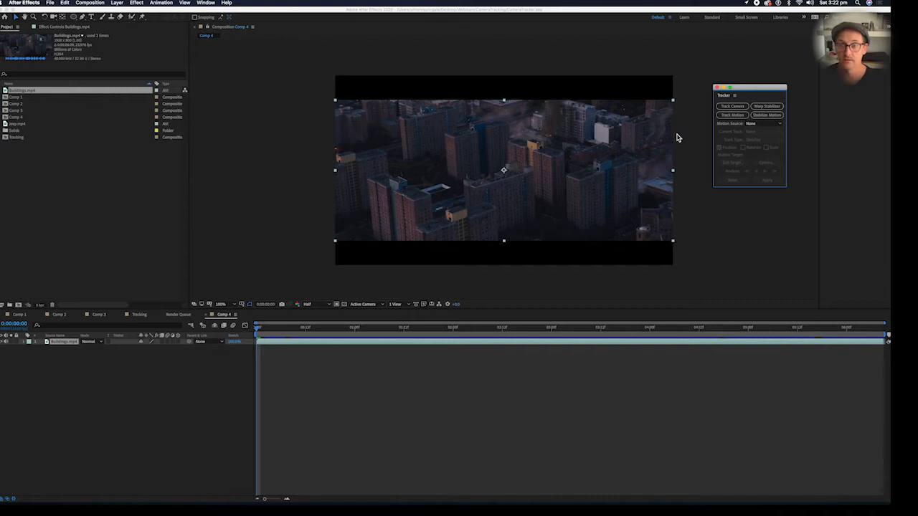
# - Run Track Camera on the Buildings.mp4 layer in Comp 4 and select the 3D Camera Tracker effect to check its track points
pyautogui.click(740, 106)
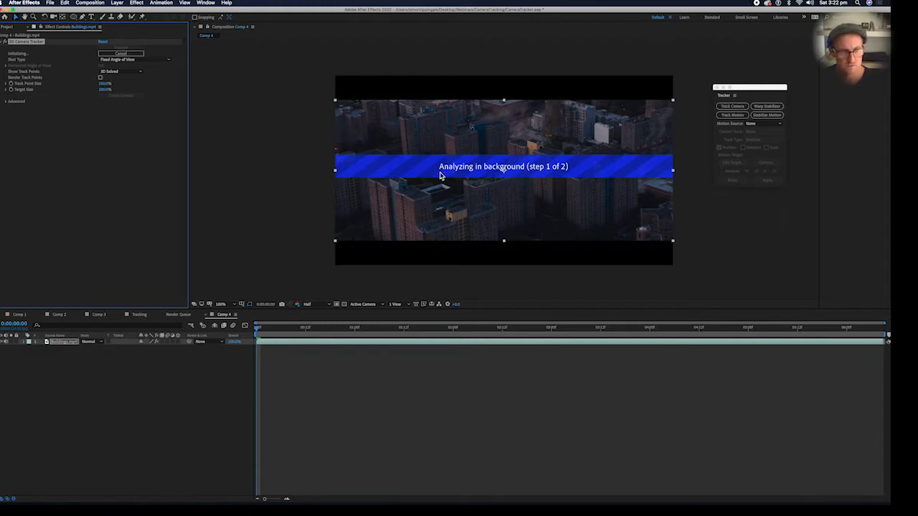
pyautogui.click(85, 183)
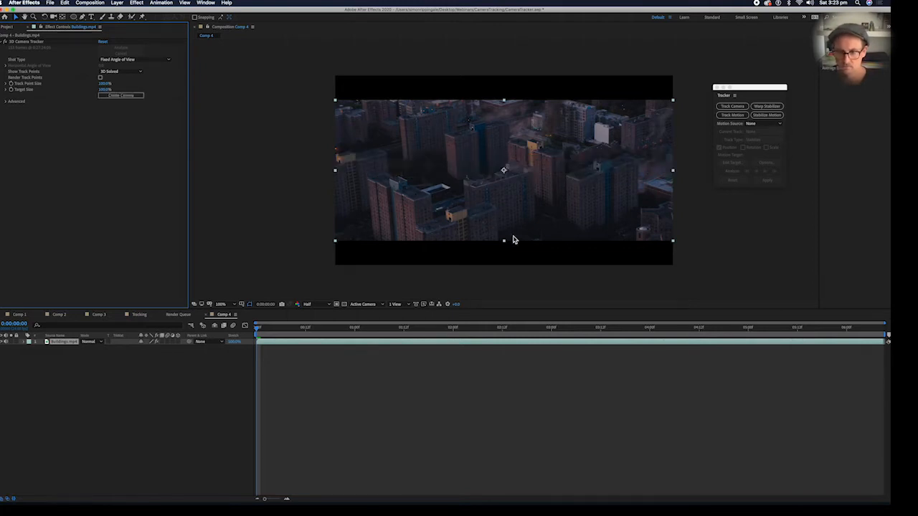
pyautogui.moveTo(267, 331)
pyautogui.mouseDown()
pyautogui.moveTo(278, 332)
pyautogui.moveTo(258, 331)
pyautogui.mouseUp()
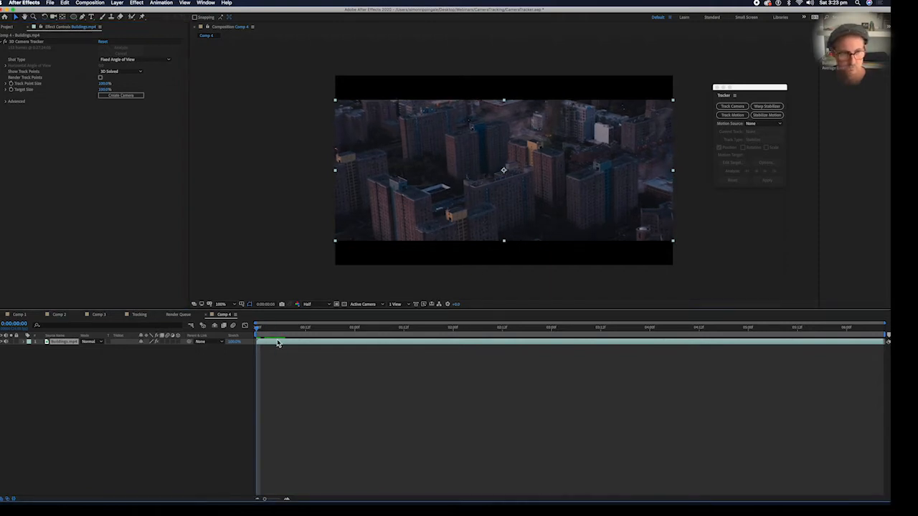
pyautogui.click(24, 43)
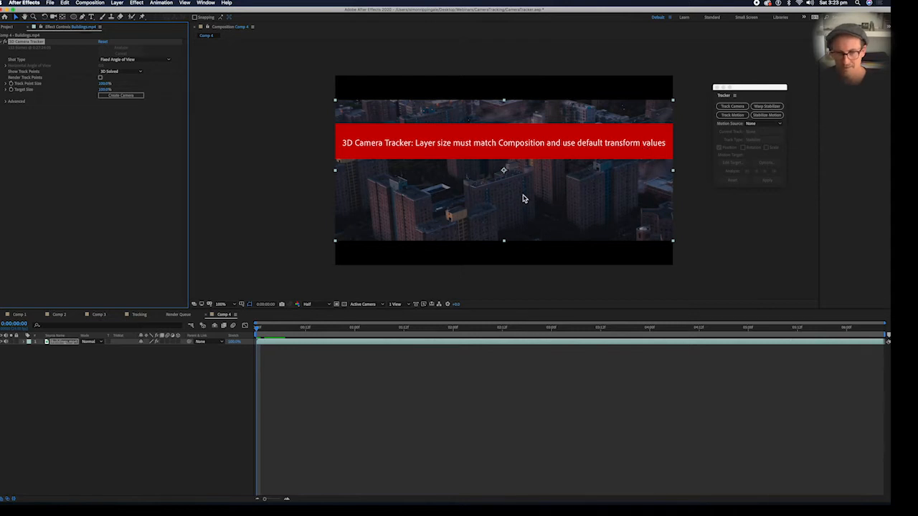
pyautogui.click(282, 256)
pyautogui.click(426, 218)
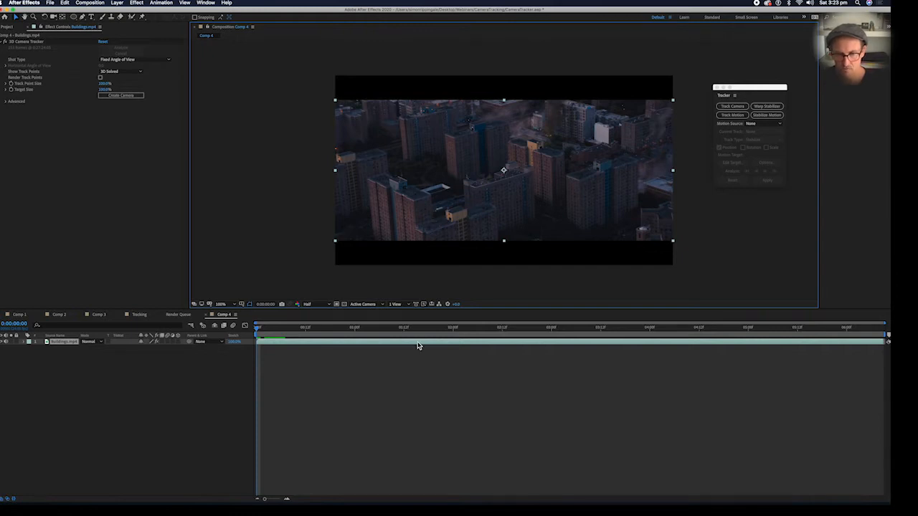
# - Delete the Comp 4 composition from the project
pyautogui.click(116, 161)
pyautogui.click(7, 28)
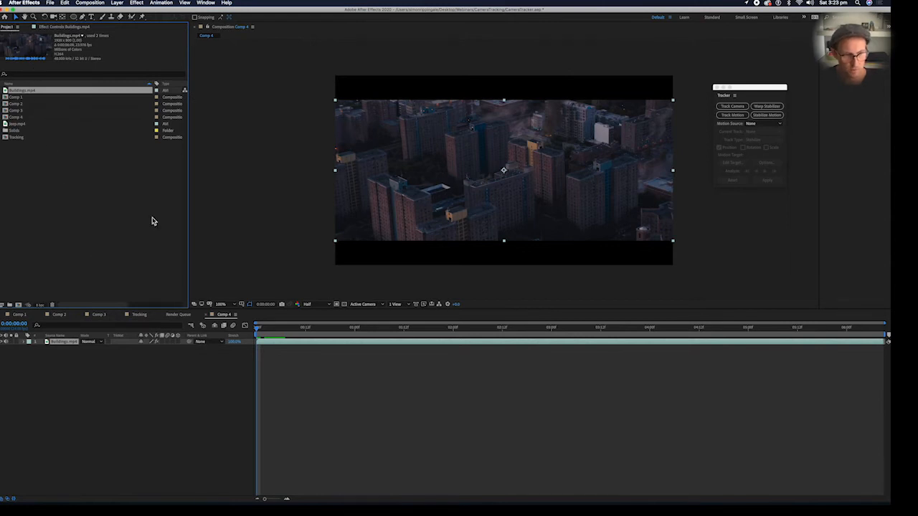
pyautogui.click(27, 119)
pyautogui.press('Delete')
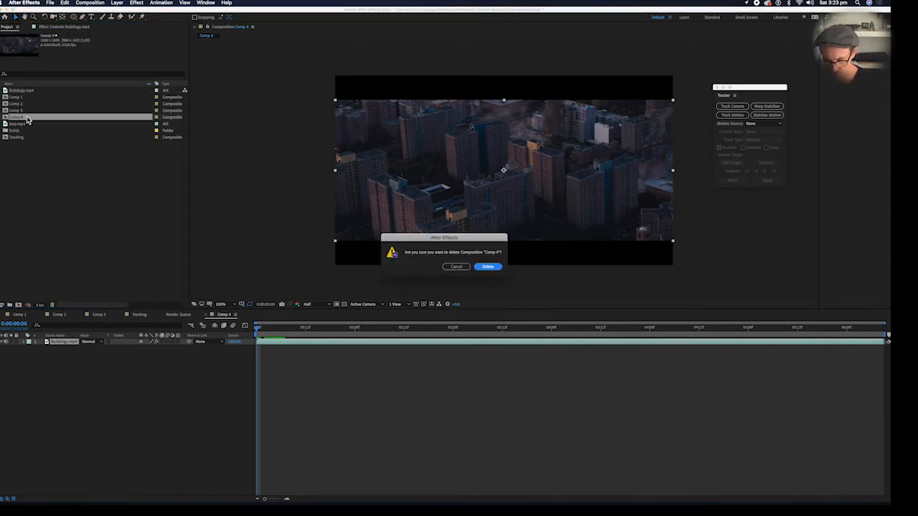
pyautogui.press('Return')
# - Create a new composition directly from Buildings.mp4 so that it matches the footage size
pyautogui.click(16, 92)
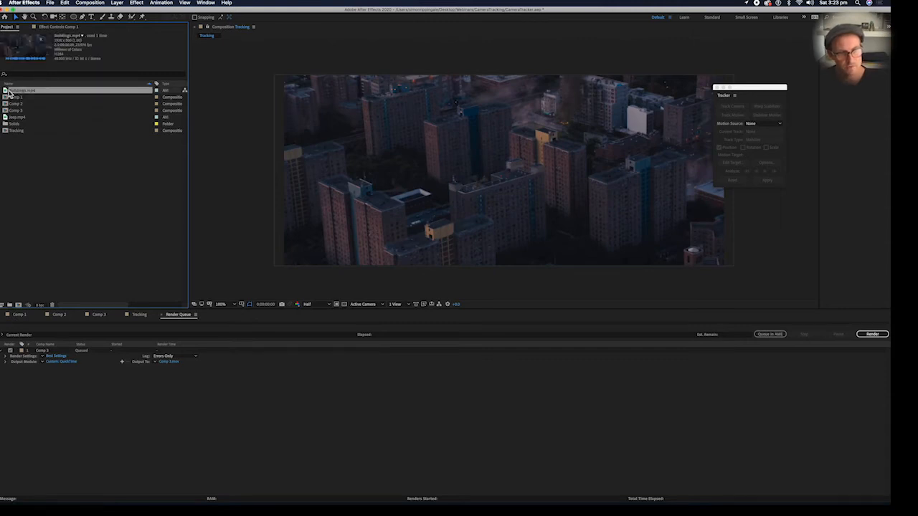
pyautogui.moveTo(5, 90); pyautogui.dragTo(20, 306)
pyautogui.click(6, 92)
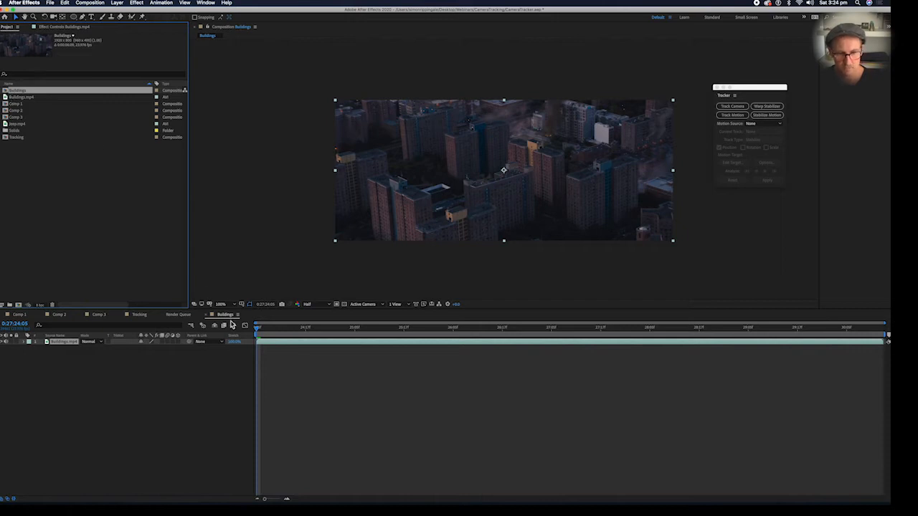
# - Review the Buildings composition's settings and scrub through its footage
pyautogui.moveTo(261, 331); pyautogui.dragTo(449, 370)
pyautogui.press('super+k')
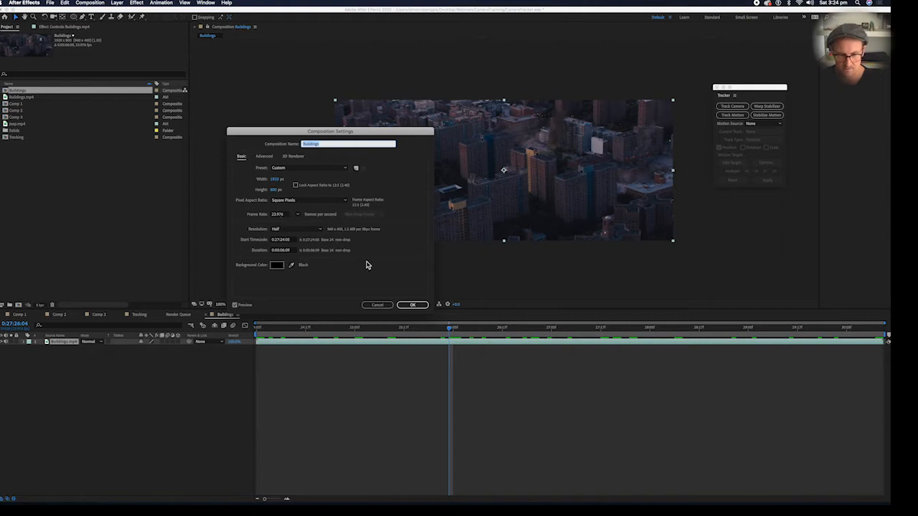
pyautogui.click(412, 304)
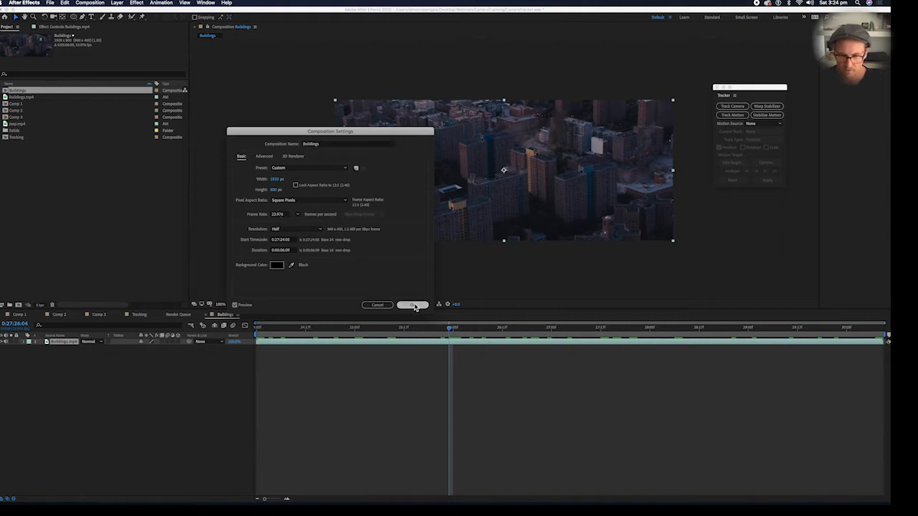
pyautogui.click(855, 329)
pyautogui.moveTo(861, 331); pyautogui.dragTo(314, 330)
pyautogui.moveTo(374, 337); pyautogui.dragTo(441, 365)
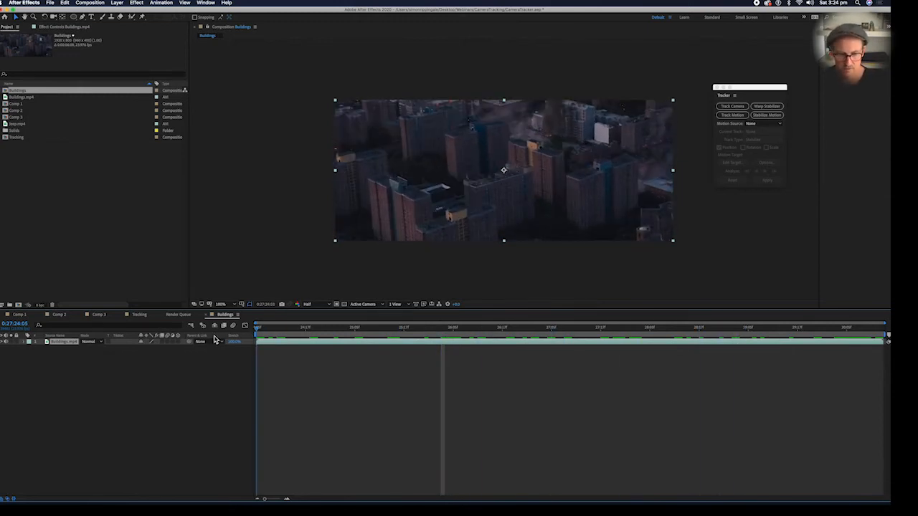
# - Return to the first frame and run Track Camera on the Buildings.mp4 layer
pyautogui.press('Home')
pyautogui.click(732, 106)
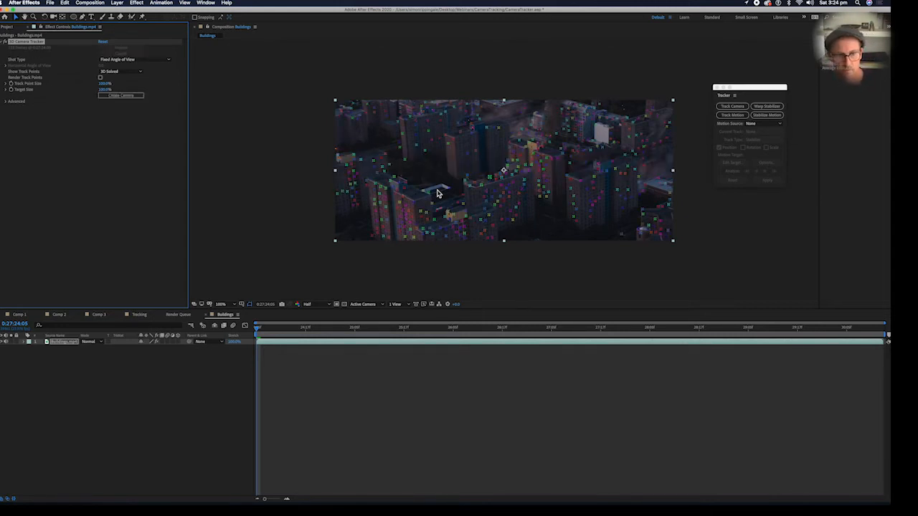
pyautogui.click(511, 188)
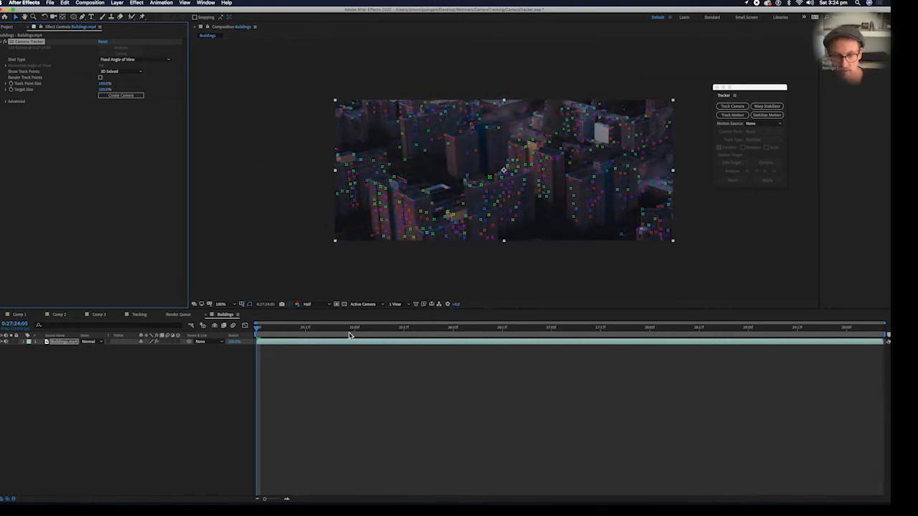
# - Scrub through the tracked shot to check the track points, return to the first frame and close the Tracker panel
pyautogui.moveTo(262, 330); pyautogui.dragTo(288, 378)
pyautogui.moveTo(273, 379); pyautogui.dragTo(247, 399)
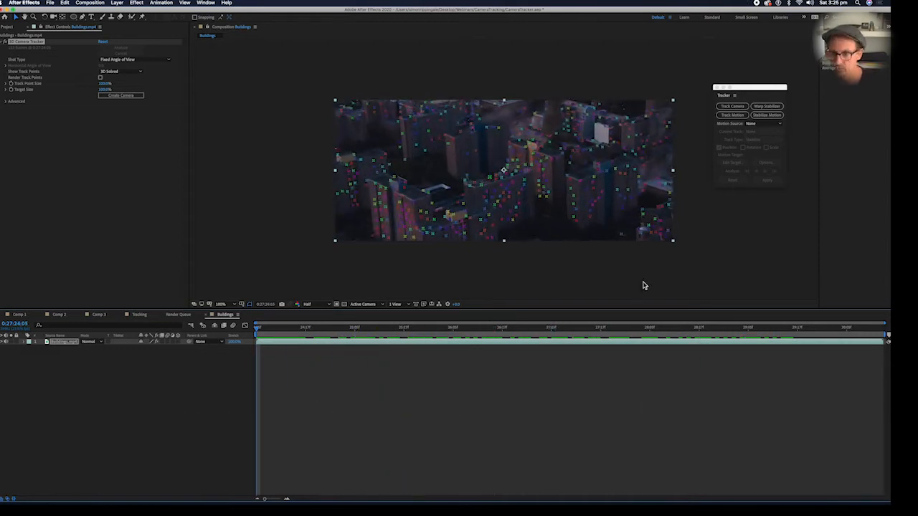
pyautogui.click(717, 88)
# - Examine how the target plane formed by neighbouring track points aligns with the building walls, roofs and ground
pyautogui.press('.')
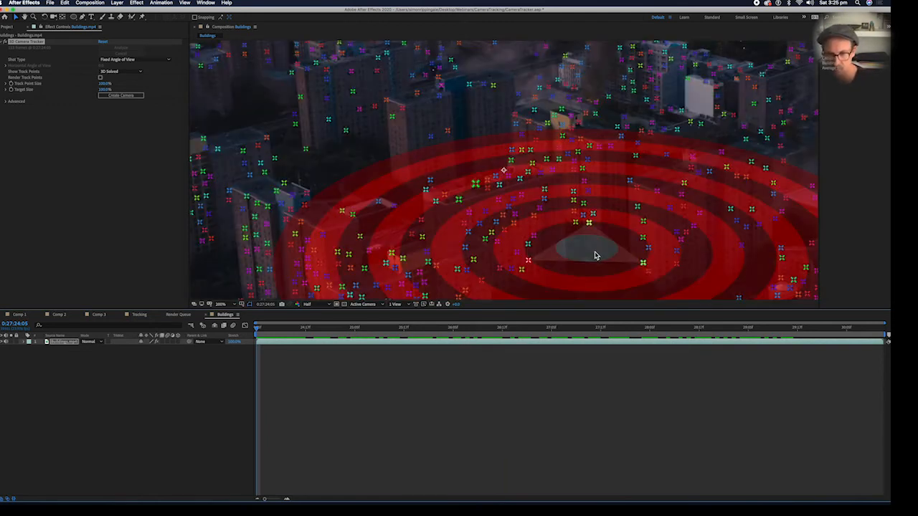
pyautogui.press(',')
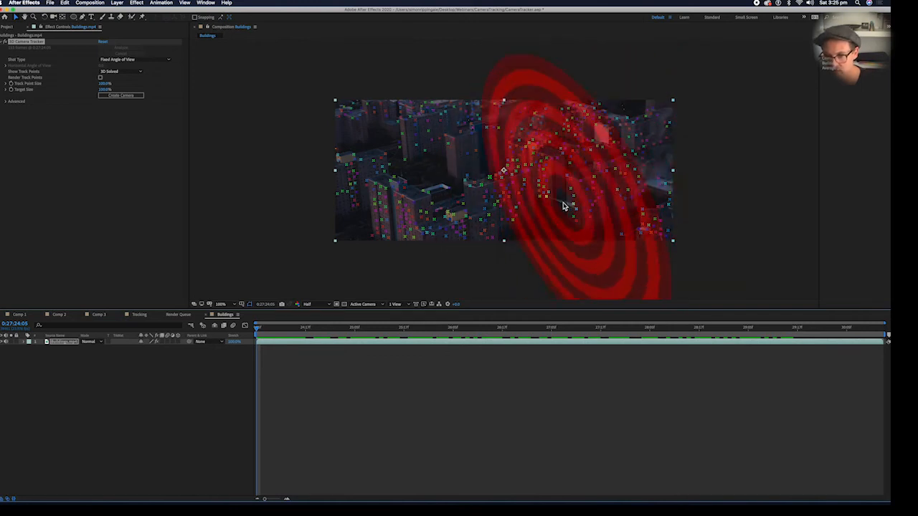
pyautogui.scroll(4, 541, 207)
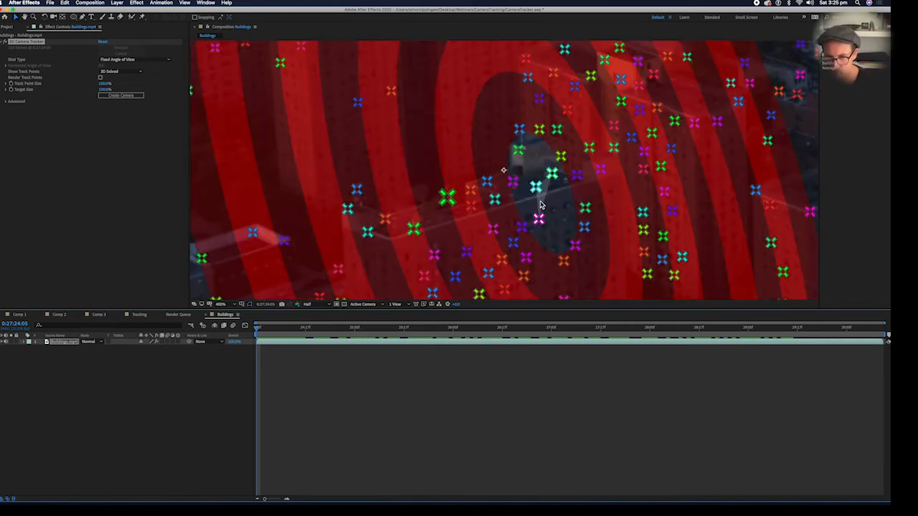
pyautogui.scroll(-4, 501, 204)
pyautogui.scroll(4, 495, 209)
pyautogui.scroll(-4, 494, 213)
pyautogui.scroll(4, 468, 202)
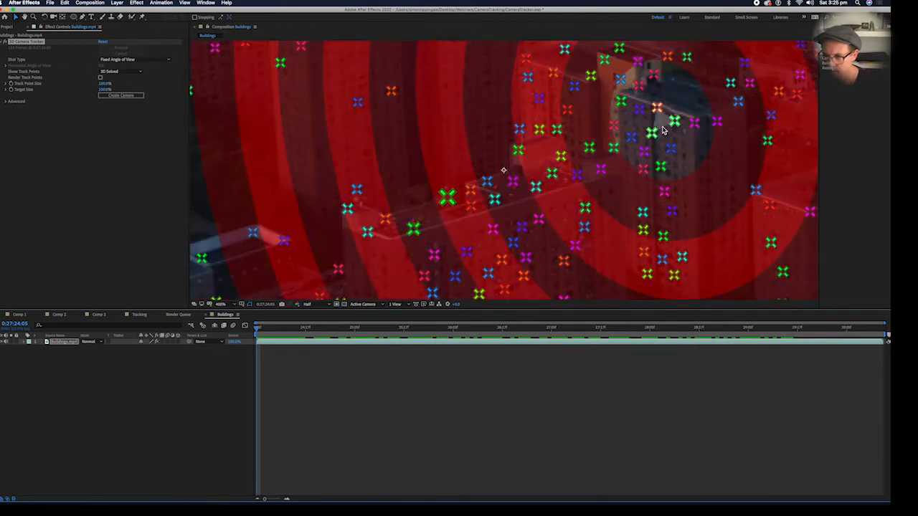
pyautogui.press(',')
pyautogui.press(',')
pyautogui.press(',')
pyautogui.press(',')
pyautogui.press(',')
pyautogui.press(',')
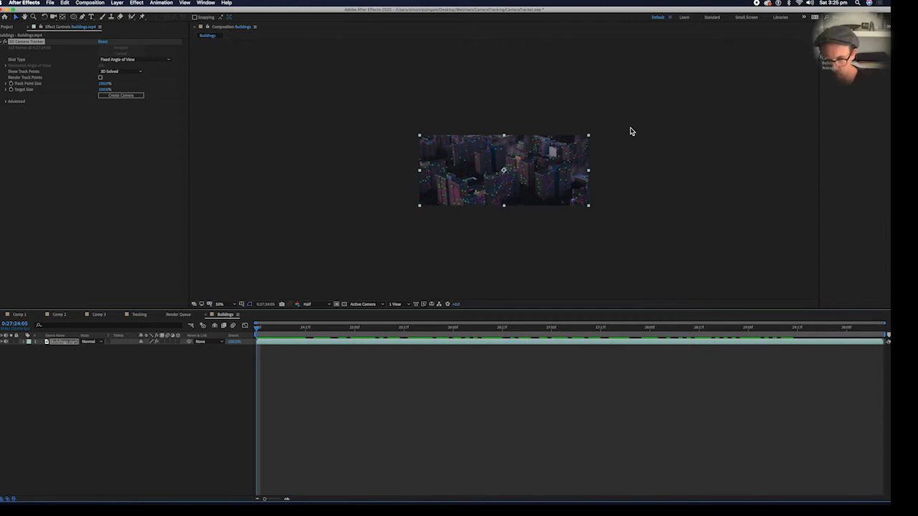
pyautogui.press('.')
pyautogui.press('.')
pyautogui.press('.')
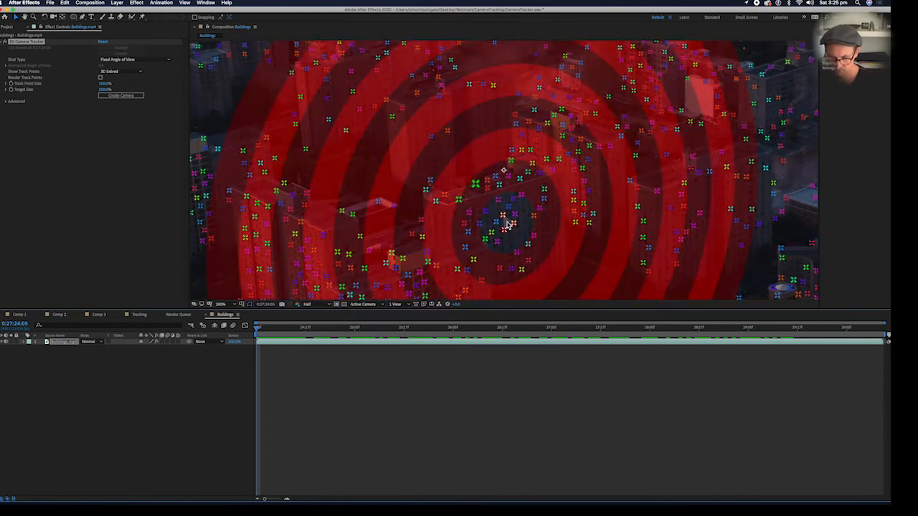
# - Select a set of three track points on the face of the tall building in the lower-left foreground of the footage
pyautogui.scroll(-3, 507, 225)
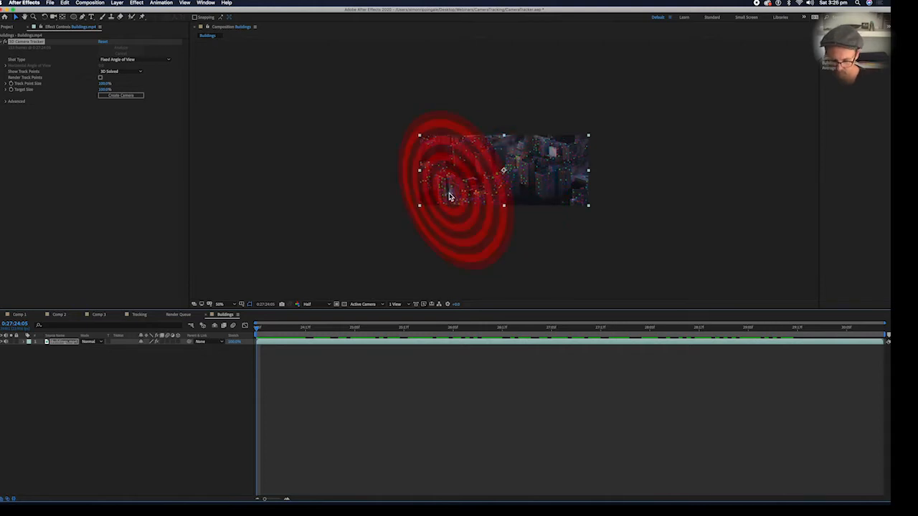
pyautogui.scroll(5, 449, 196)
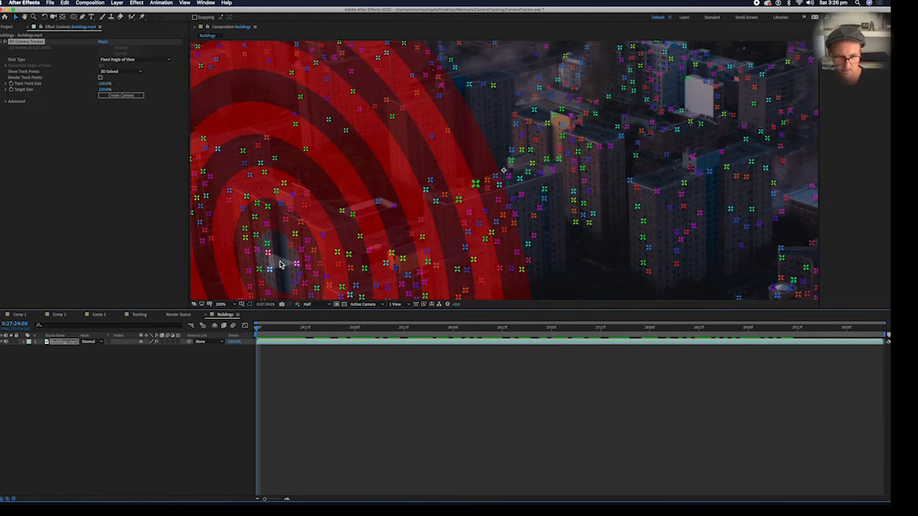
pyautogui.click(281, 266)
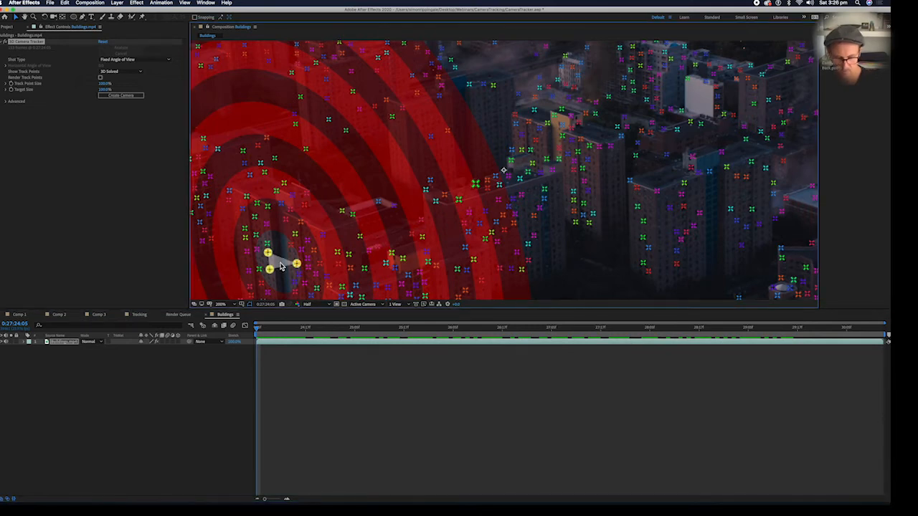
pyautogui.press(',')
pyautogui.press(',')
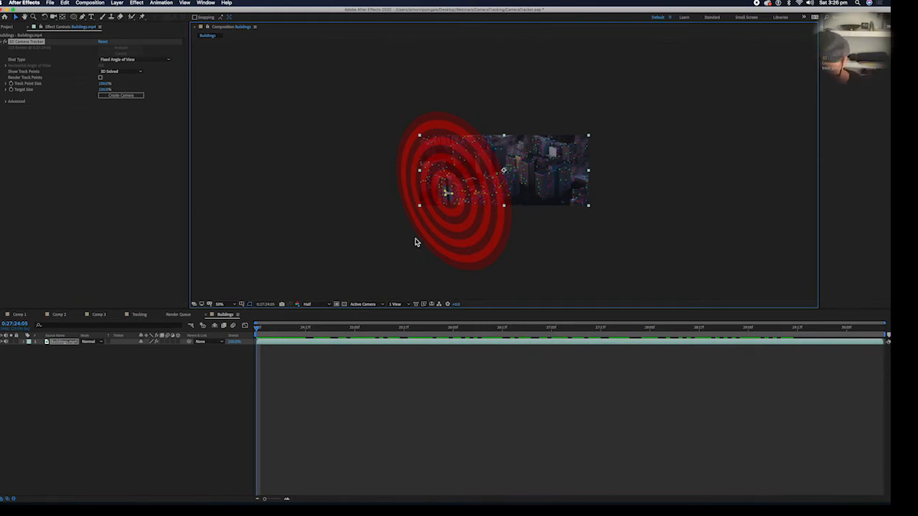
# - Create a solid and camera from the selected track points on the foreground building's face
pyautogui.press('.')
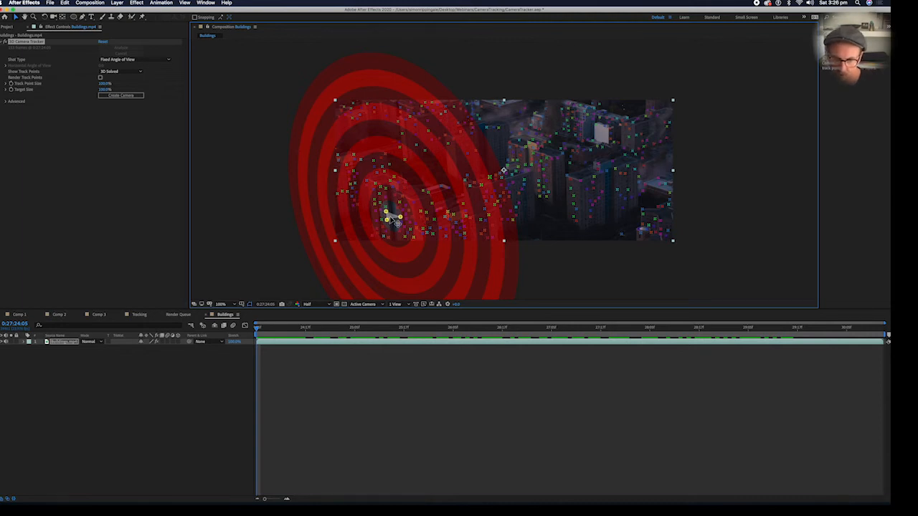
pyautogui.rightClick(390, 218)
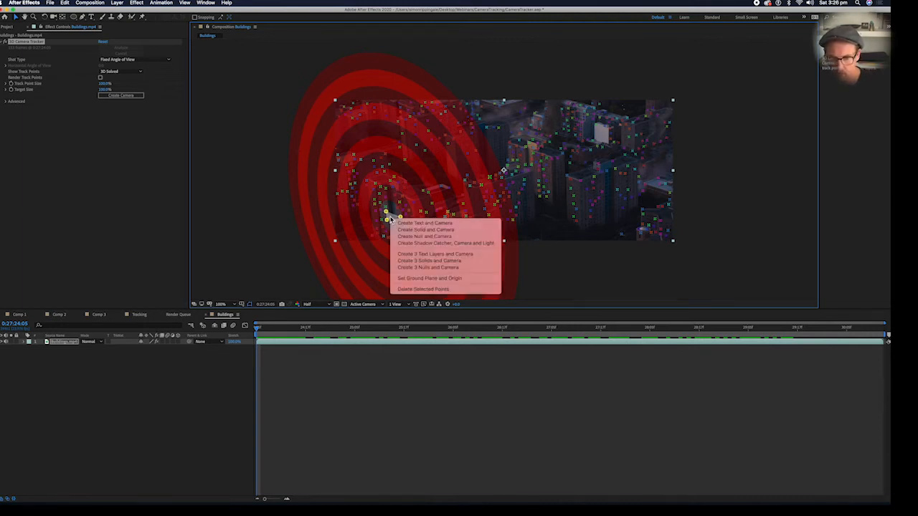
pyautogui.click(434, 231)
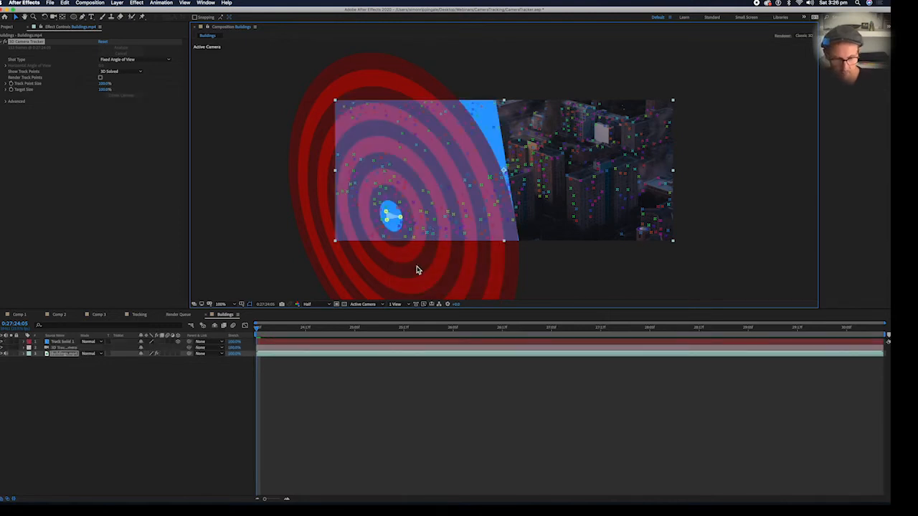
# - Scale the Track Solid 1 layer to 16% to fit the building face and preview how it follows the shot
pyautogui.click(363, 390)
pyautogui.click(366, 345)
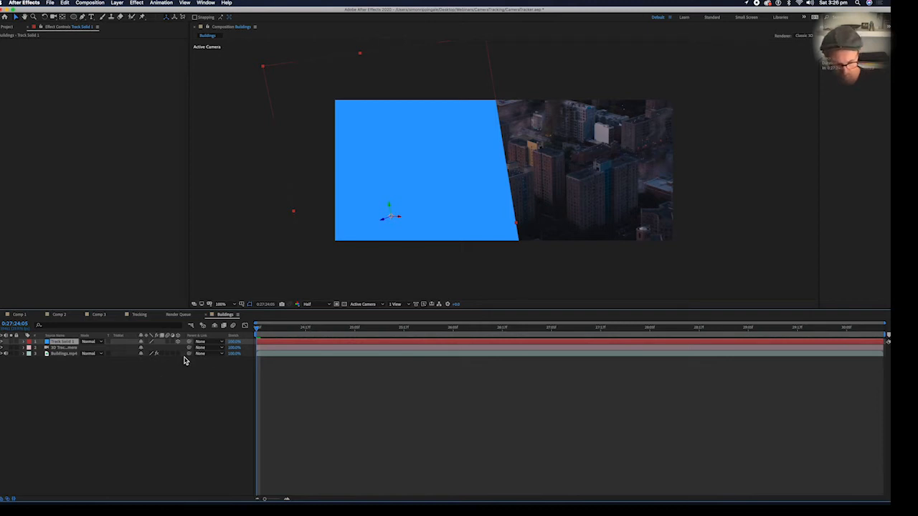
pyautogui.press('s')
pyautogui.moveTo(170, 348); pyautogui.dragTo(147, 349)
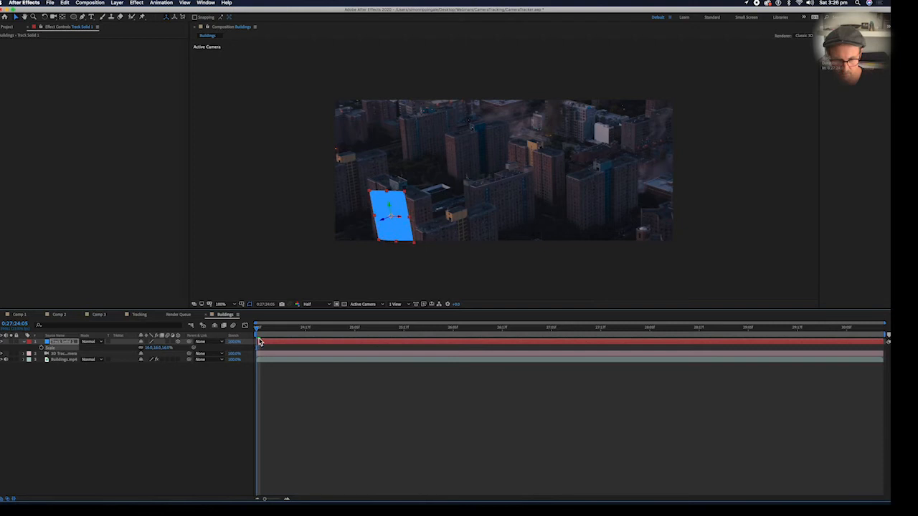
pyautogui.press('space')
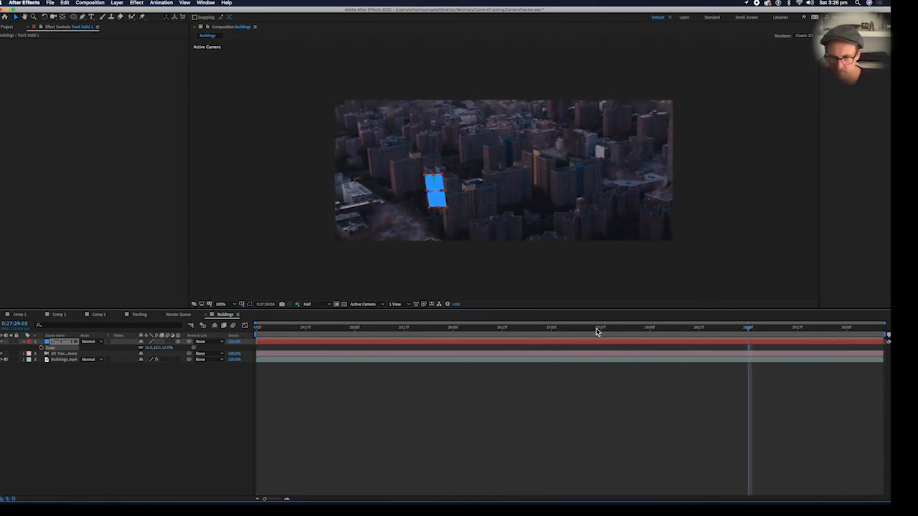
pyautogui.moveTo(598, 332); pyautogui.dragTo(457, 333)
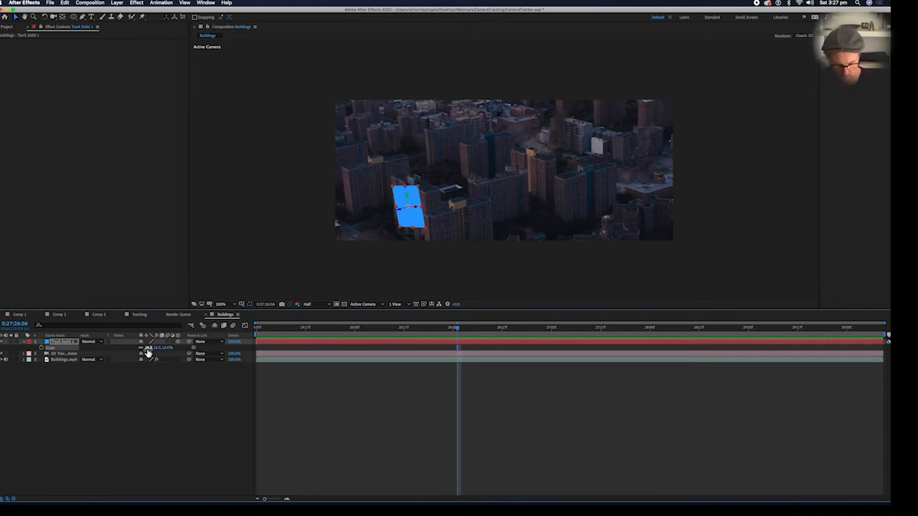
# - Set the track solid's Z Rotation to 15° to align it with the building face, then preview it and return to the first frame
pyautogui.press('r')
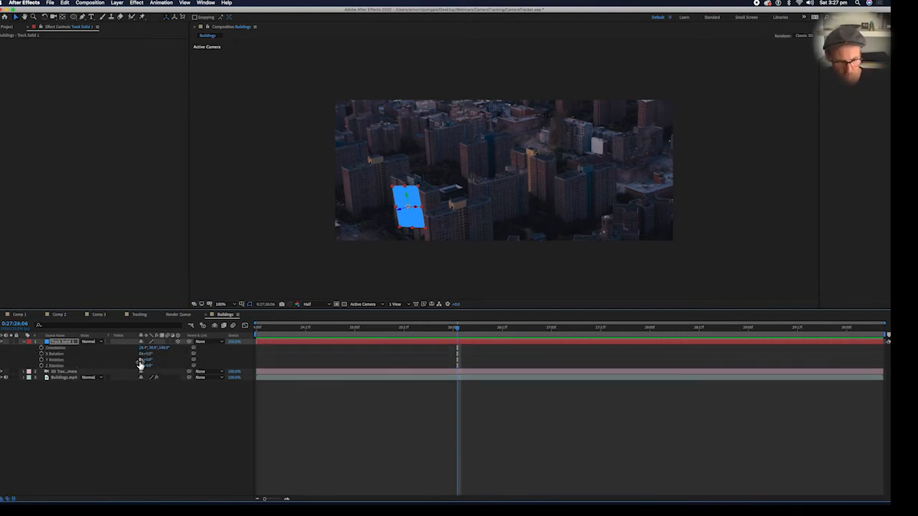
pyautogui.moveTo(145, 366); pyautogui.dragTo(151, 366)
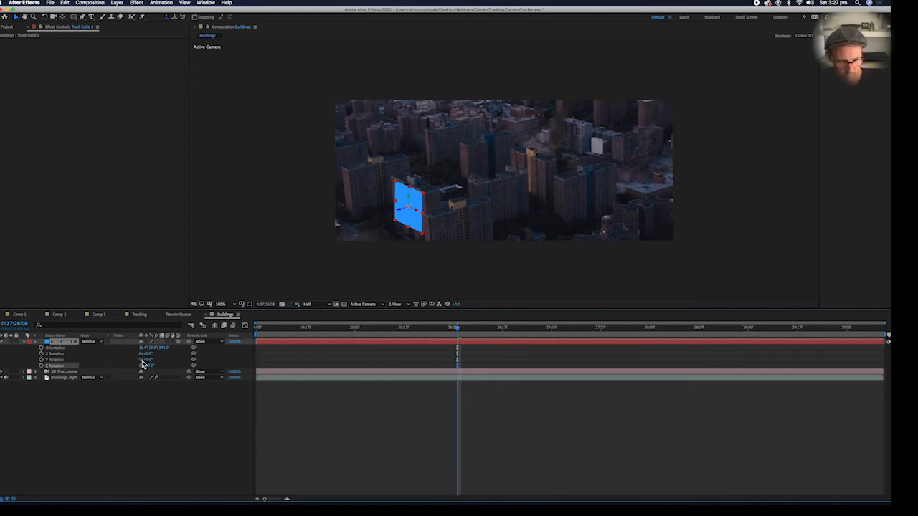
pyautogui.moveTo(148, 367); pyautogui.dragTo(148, 366)
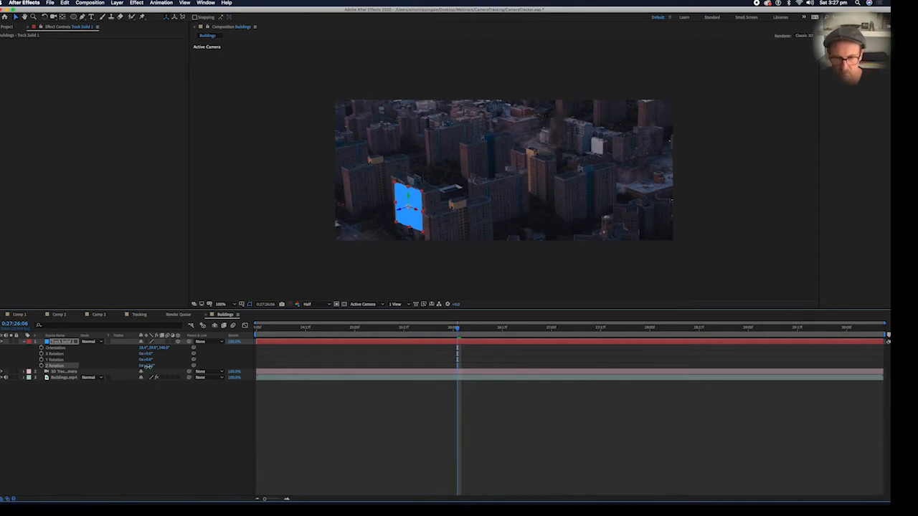
pyautogui.press('space')
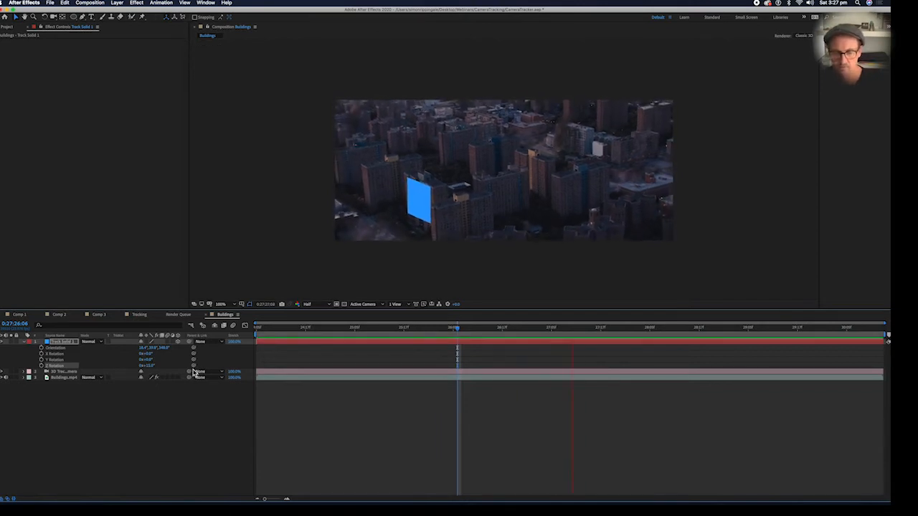
pyautogui.press('space')
pyautogui.moveTo(307, 328); pyautogui.dragTo(255, 343)
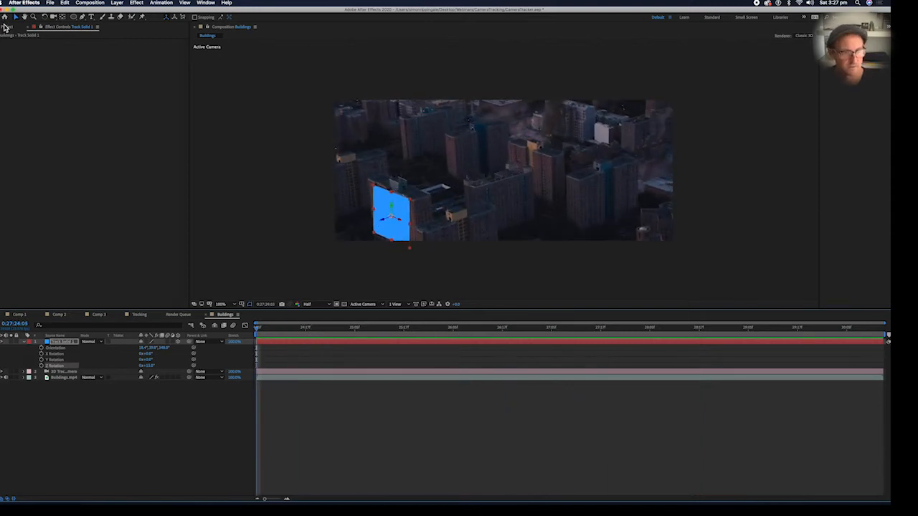
# - Review the Comp 2 and Comp 3 animations to find the artwork for the building face
pyautogui.click(5, 27)
pyautogui.doubleClick(17, 117)
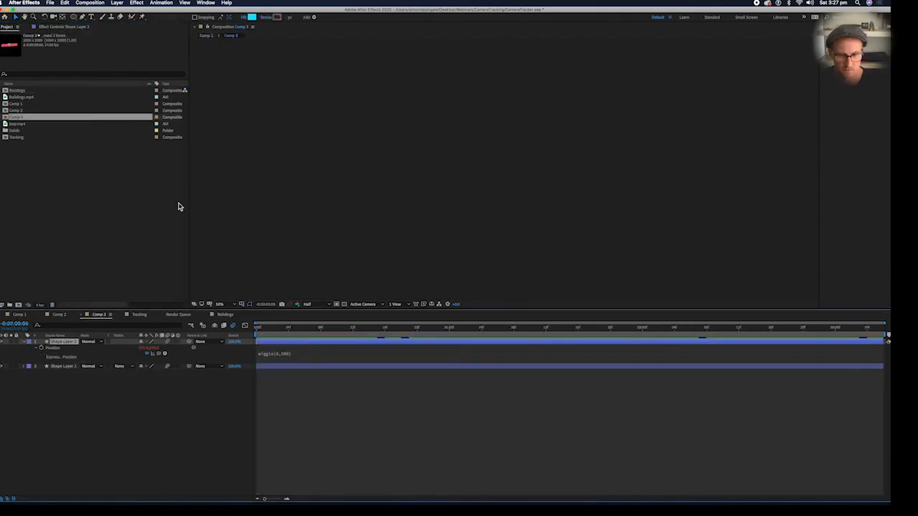
pyautogui.doubleClick(32, 110)
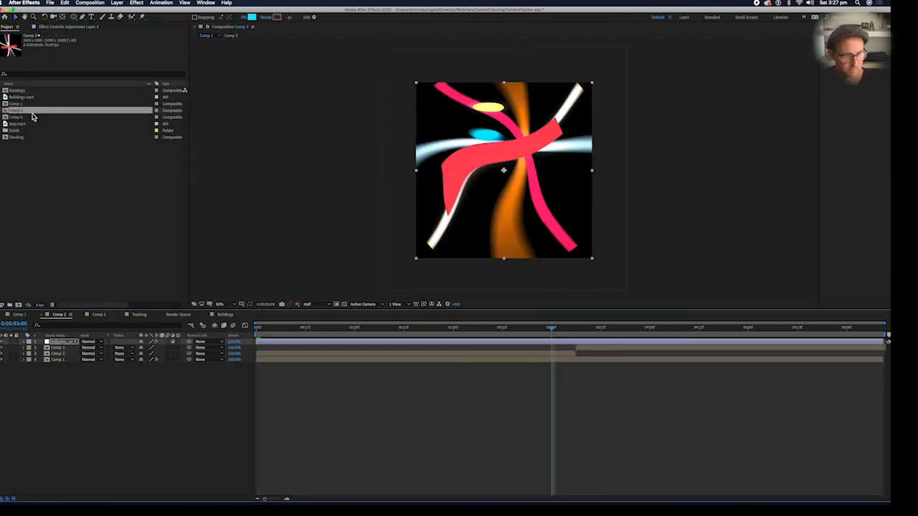
pyautogui.press('space')
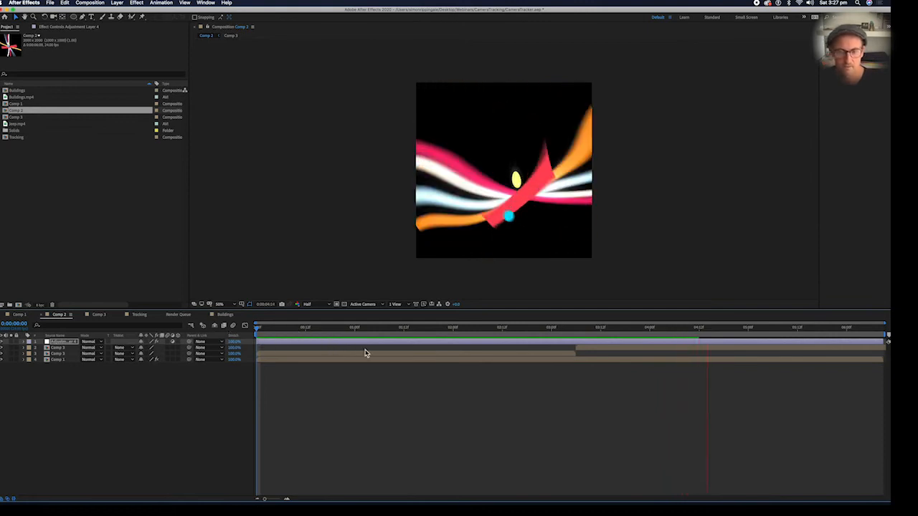
pyautogui.press('space')
pyautogui.moveTo(298, 331); pyautogui.dragTo(211, 340)
pyautogui.press('space')
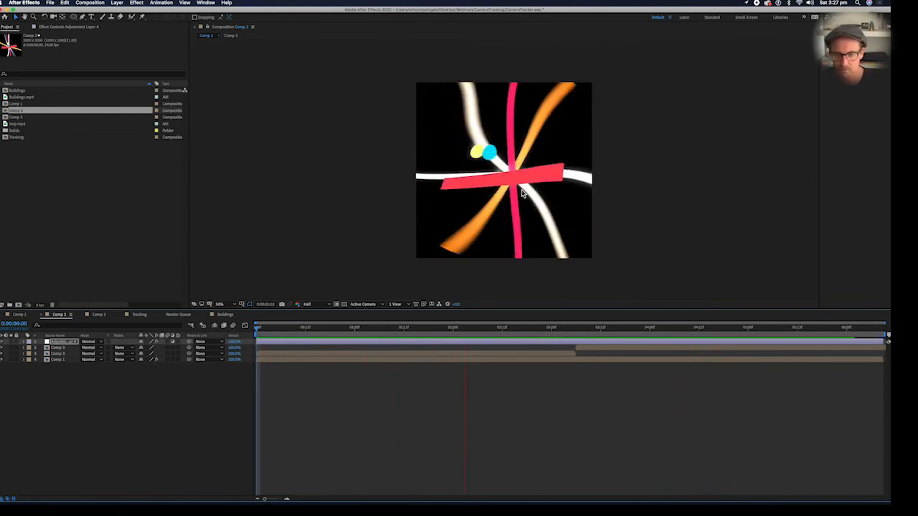
pyautogui.doubleClick(16, 118)
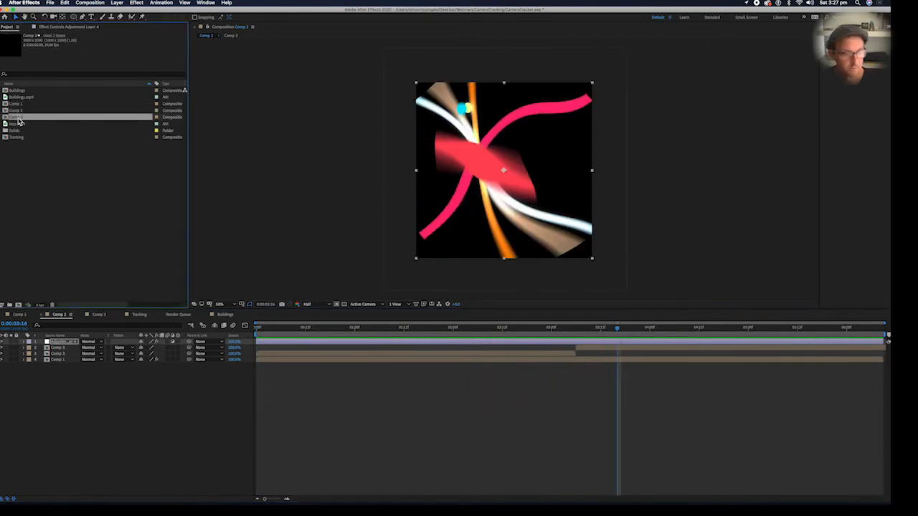
# - Return to the Buildings composition and replace the Track Solid 1 layer's source with Comp 2
pyautogui.doubleClick(16, 92)
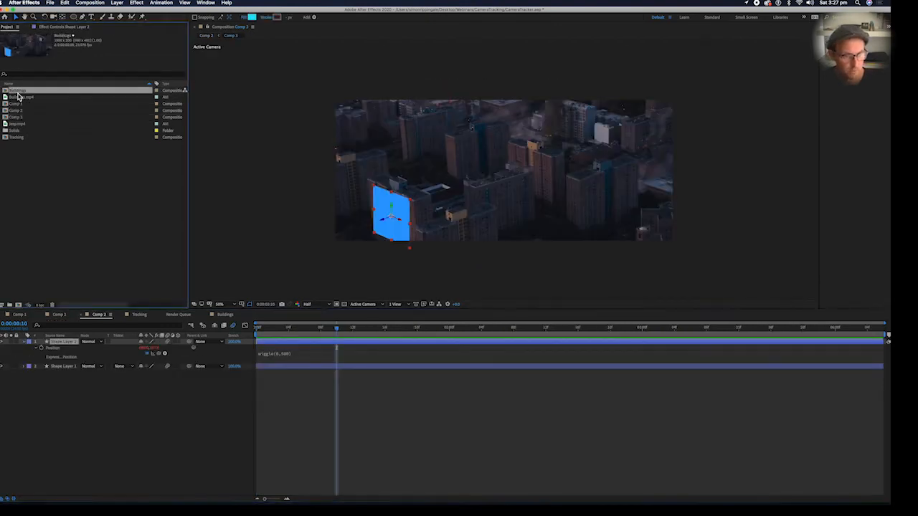
pyautogui.click(17, 111)
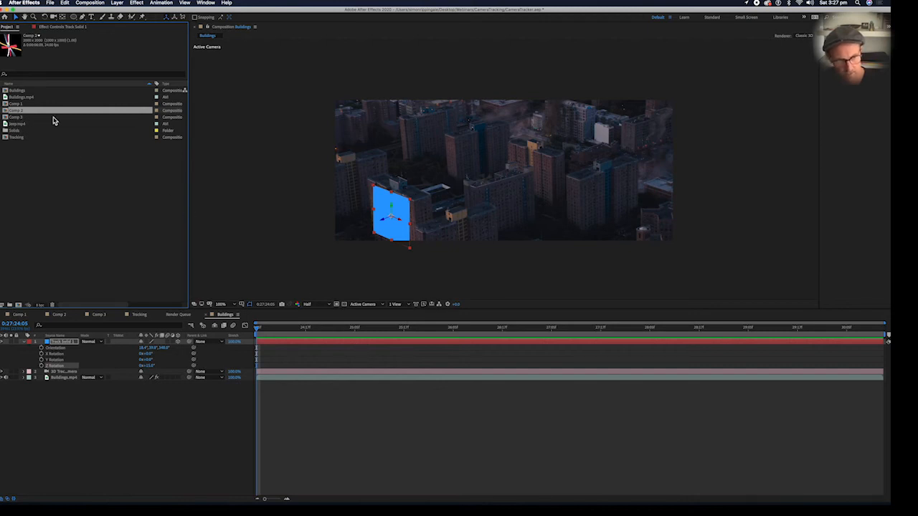
pyautogui.click(59, 171)
pyautogui.click(50, 112)
pyautogui.click(336, 409)
pyautogui.click(328, 342)
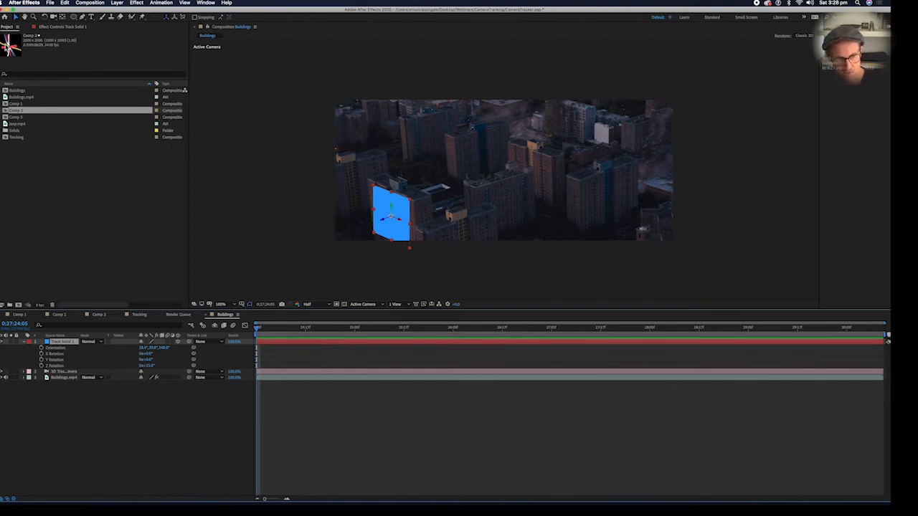
pyautogui.moveTo(45, 115); pyautogui.dragTo(250, 338)
# - Preview the tracked artwork, then scale the Comp 2 layer down to 9% to suit the building face
pyautogui.press('space')
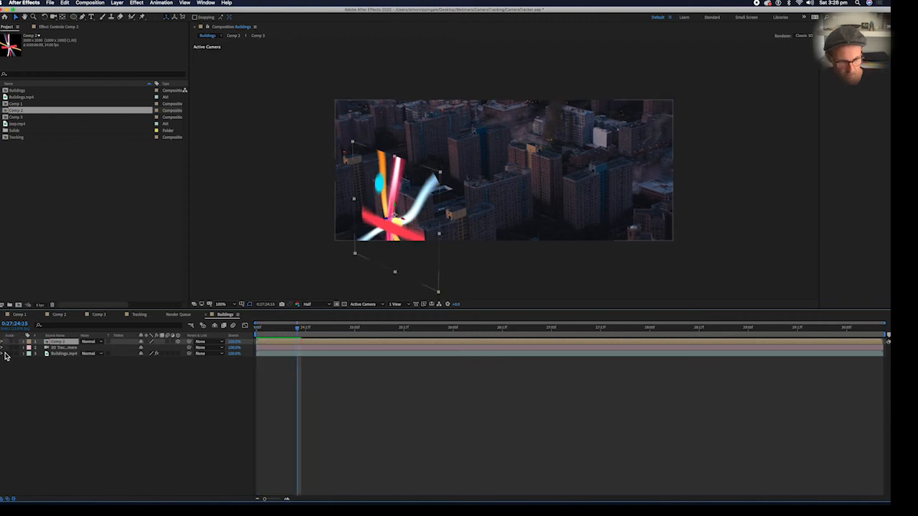
pyautogui.moveTo(271, 332); pyautogui.dragTo(313, 346)
pyautogui.press('space')
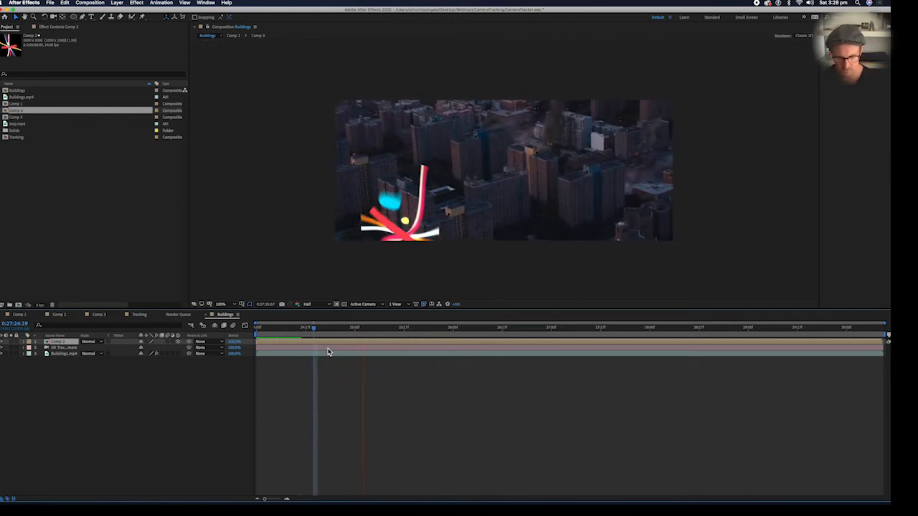
pyautogui.press('space')
pyautogui.press('s')
pyautogui.moveTo(166, 350)
pyautogui.mouseDown()
pyautogui.moveTo(129, 350)
pyautogui.moveTo(163, 349)
pyautogui.mouseUp()
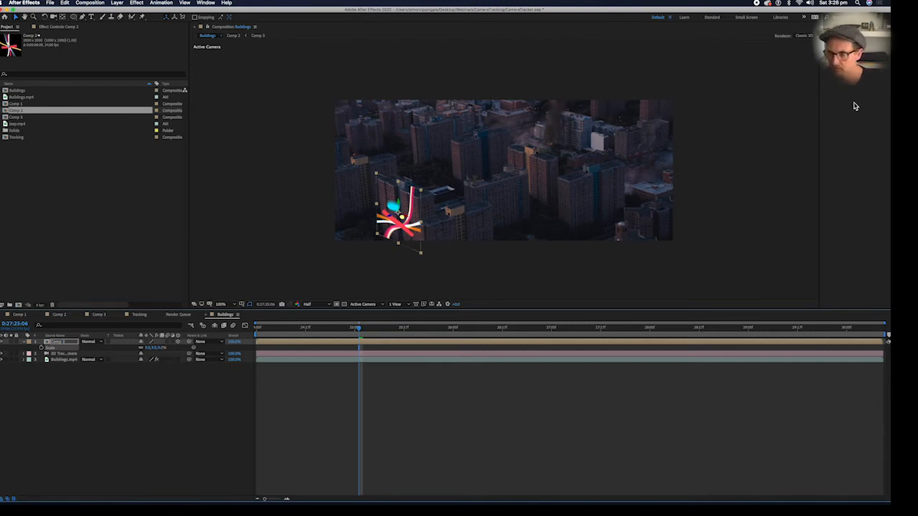
# - Find the Corner Pin effect and apply it to the Comp 2 layer
pyautogui.click(205, 4)
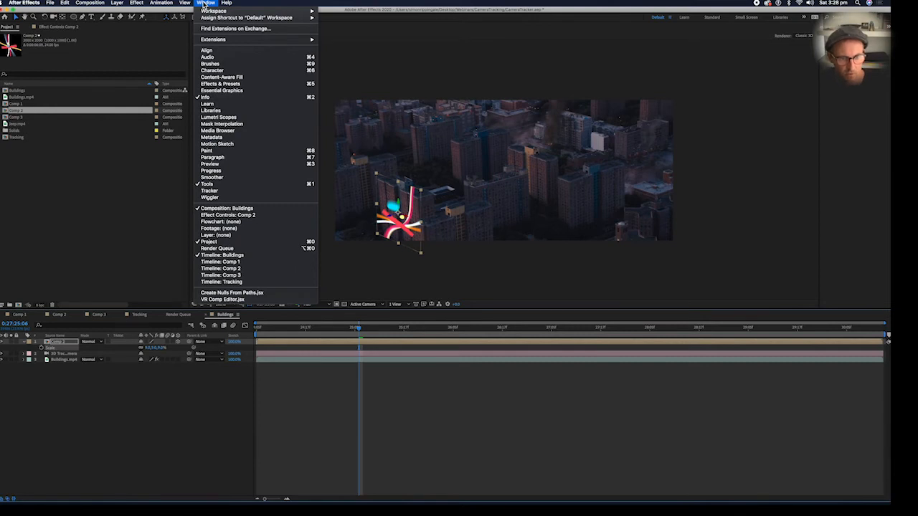
pyautogui.moveTo(136, 4)
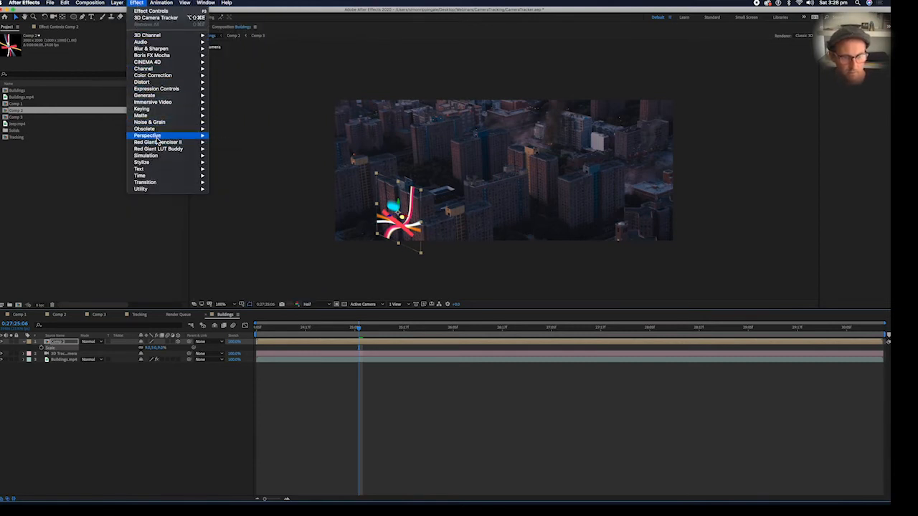
pyautogui.moveTo(157, 137)
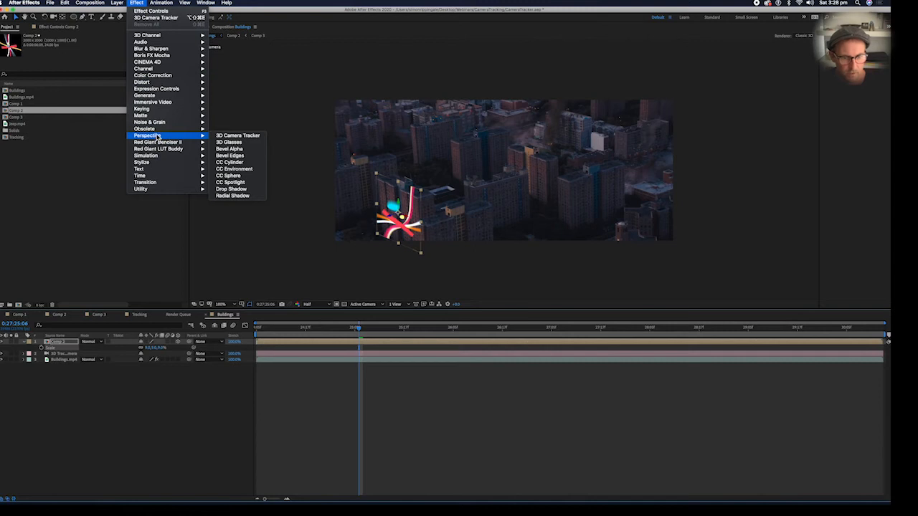
pyautogui.moveTo(150, 83)
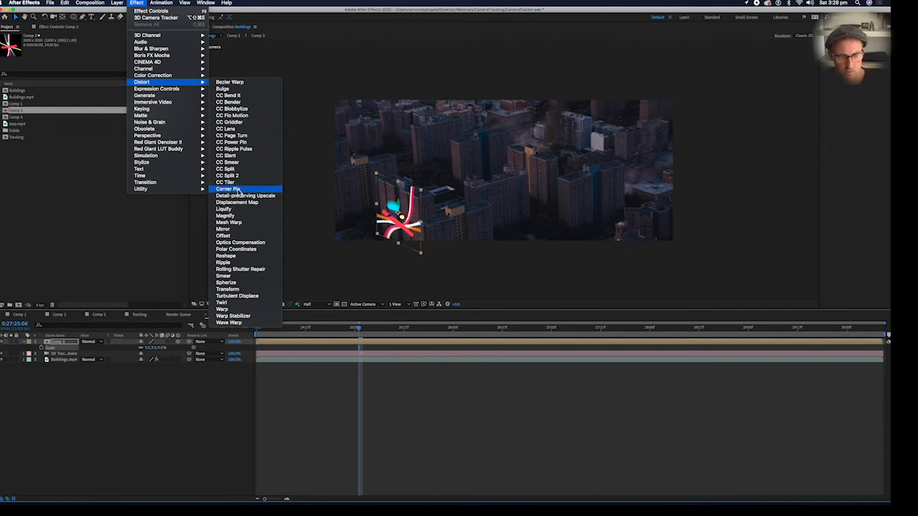
pyautogui.moveTo(206, 4)
pyautogui.moveTo(210, 24)
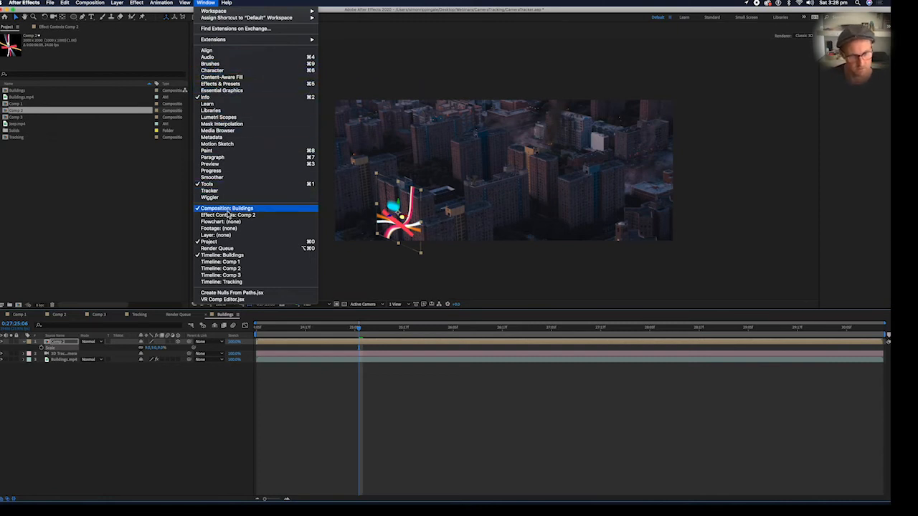
pyautogui.click(215, 90)
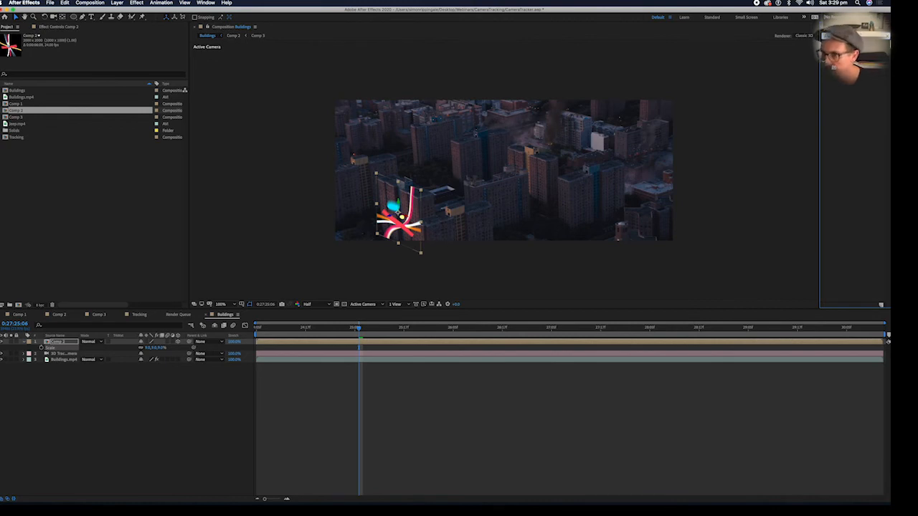
pyautogui.moveTo(841, 67); pyautogui.dragTo(467, 345)
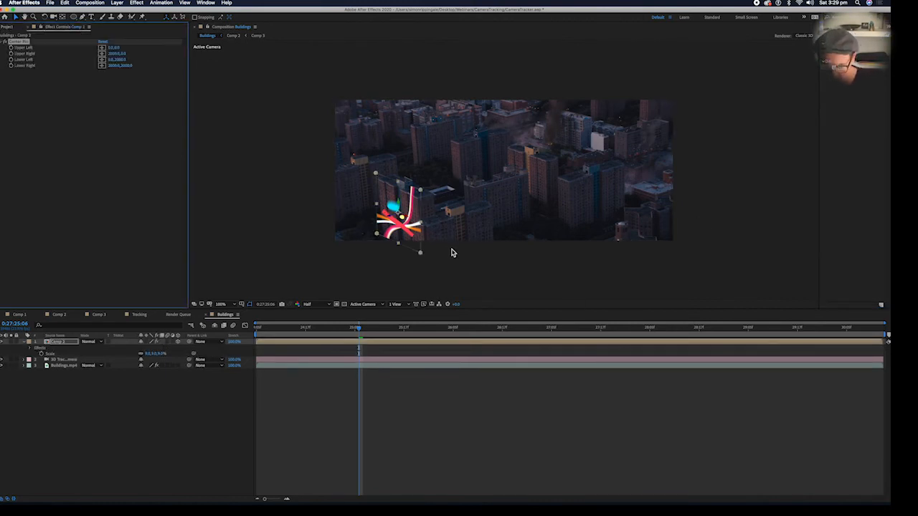
# - Adjust the lower-left, upper-right and lower-right corner pins of Comp 2 to the building face's perspective, then preview the result
pyautogui.press('.')
pyautogui.press('space')
pyautogui.moveTo(431, 252); pyautogui.dragTo(542, 160)
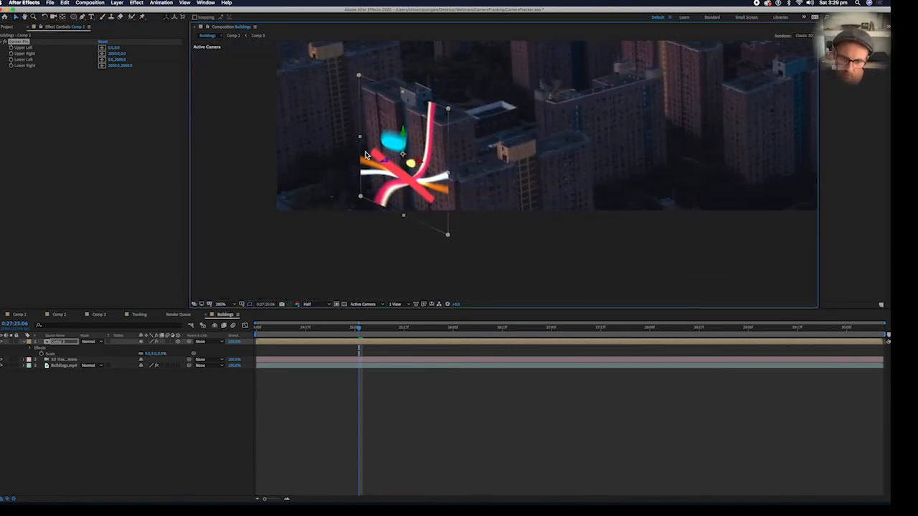
pyautogui.moveTo(362, 199); pyautogui.dragTo(375, 206)
pyautogui.moveTo(449, 111); pyautogui.dragTo(437, 104)
pyautogui.moveTo(447, 239); pyautogui.dragTo(454, 240)
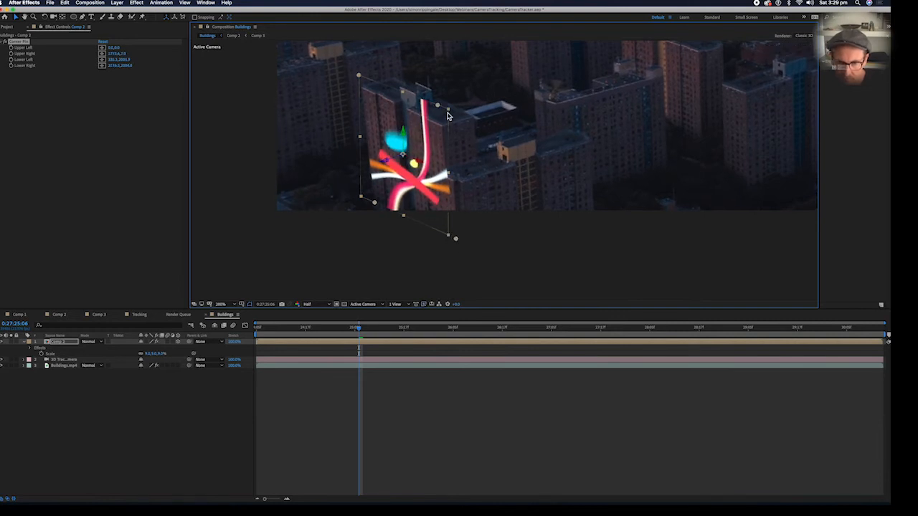
pyautogui.moveTo(438, 108); pyautogui.dragTo(433, 108)
pyautogui.press('space')
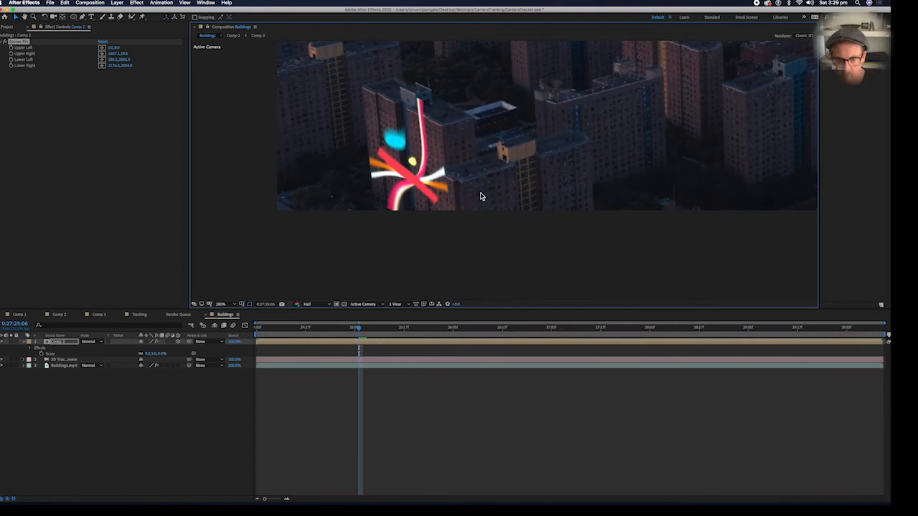
pyautogui.press('space')
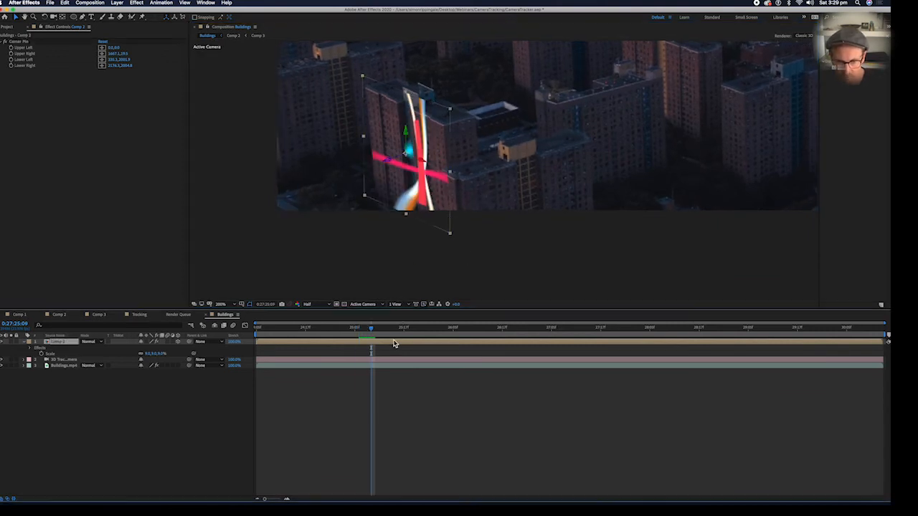
# - Resize the Comp 2 layer, lowering its upper edge below the building's roofline and pulling its left edge slightly inward
pyautogui.click(405, 95)
pyautogui.moveTo(405, 99); pyautogui.dragTo(404, 104)
pyautogui.moveTo(364, 141); pyautogui.dragTo(366, 140)
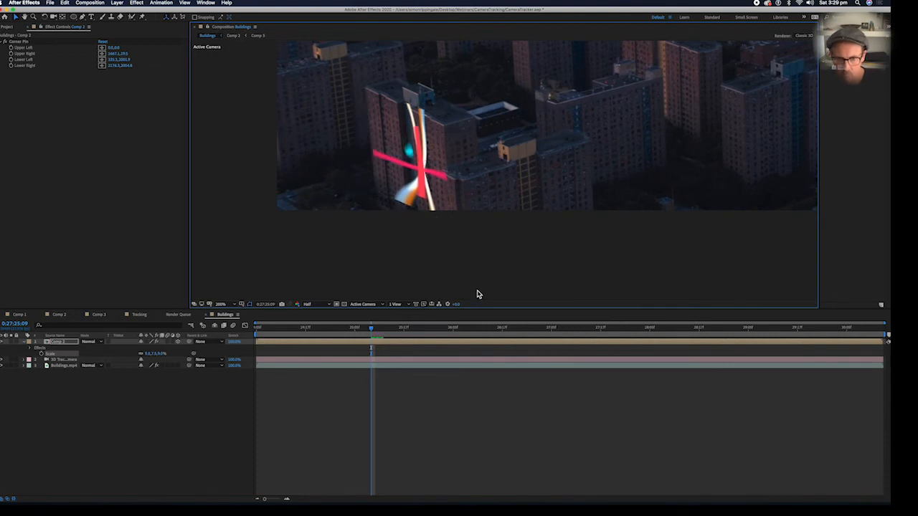
# - Preview the tracked artwork through the shot and examine closely at 0:27:30:02 how it overlaps the neighbouring building
pyautogui.press('space')
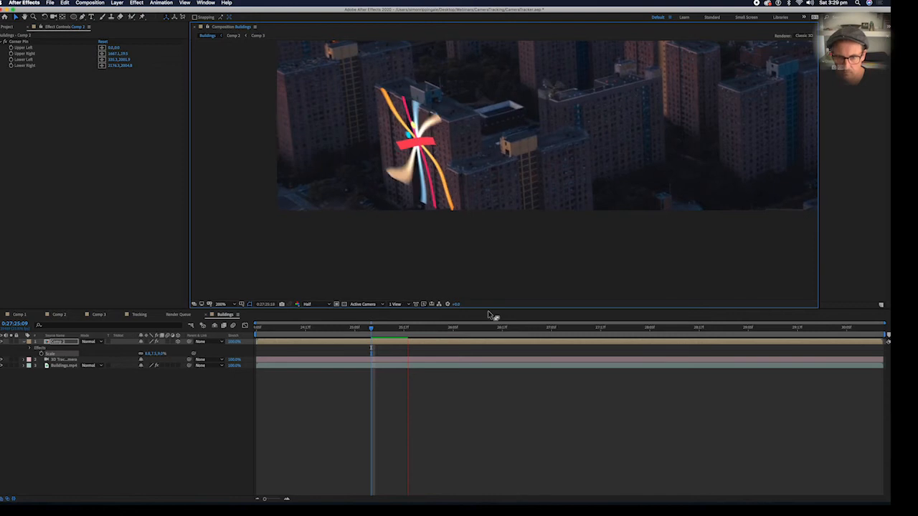
pyautogui.press('space')
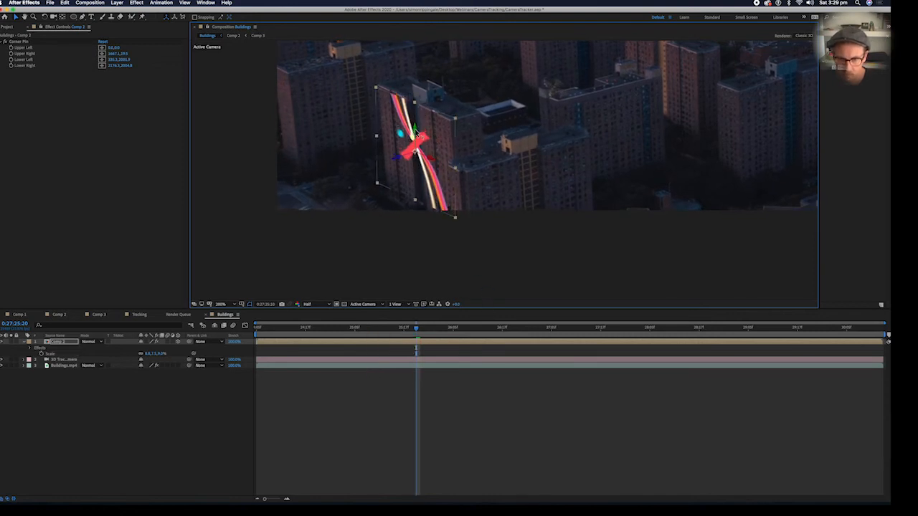
pyautogui.press('space')
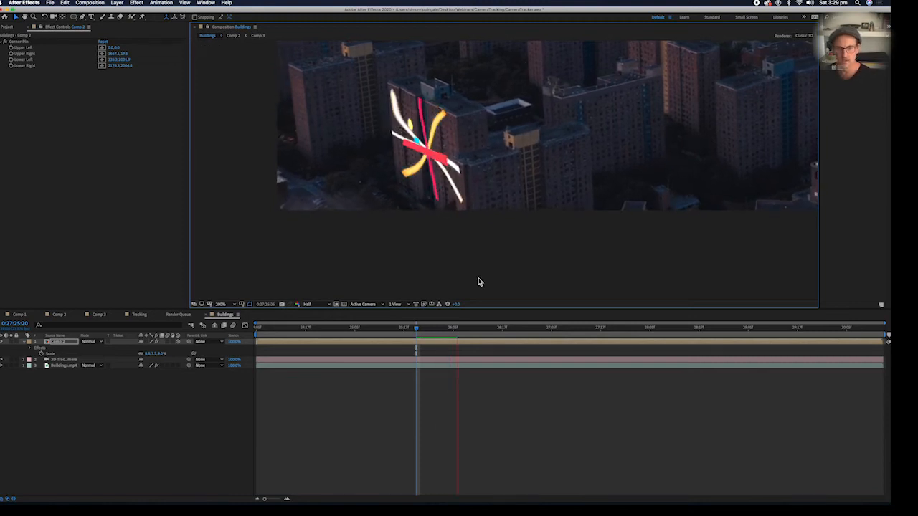
pyautogui.press('space')
pyautogui.moveTo(467, 332); pyautogui.dragTo(835, 349)
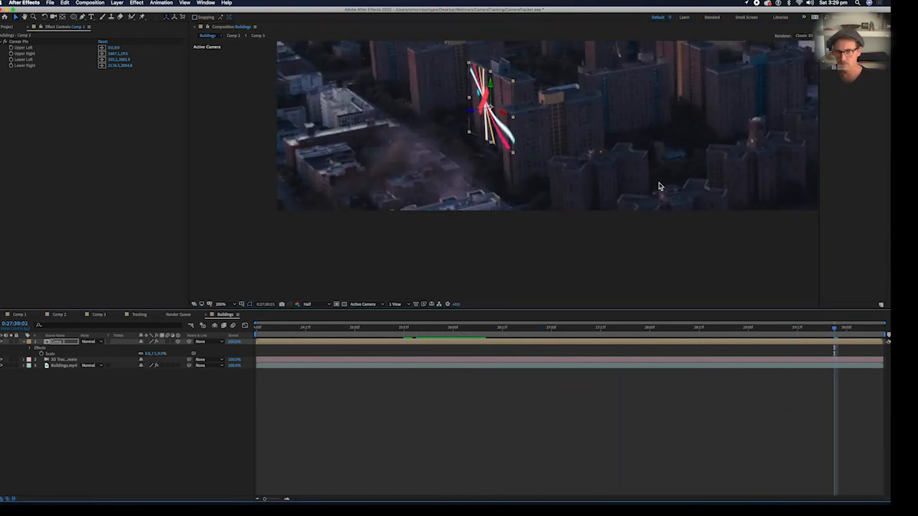
pyautogui.press('.')
pyautogui.moveTo(527, 69); pyautogui.dragTo(481, 167)
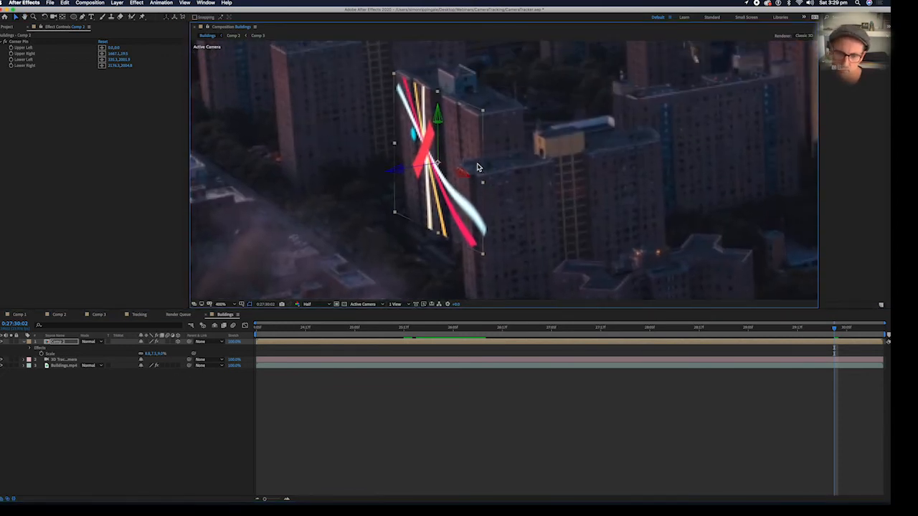
pyautogui.click(336, 383)
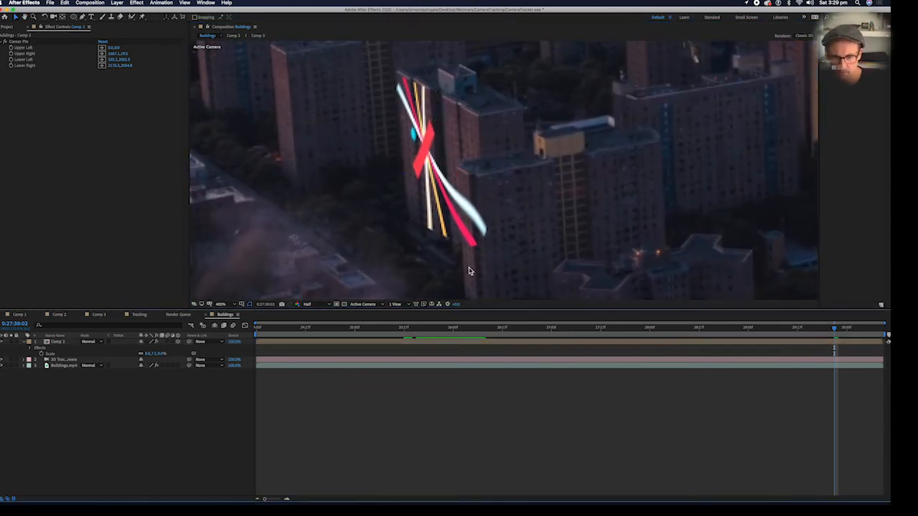
# - Duplicate the Buildings.mp4 layer and place the copy at the top of the layer stack, above Comp 2
pyautogui.click(300, 367)
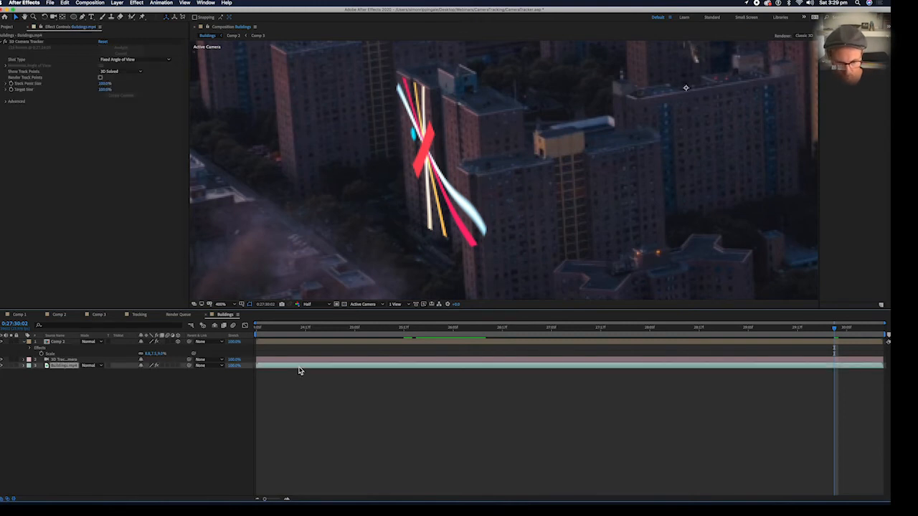
pyautogui.scroll(-3, 534, 119)
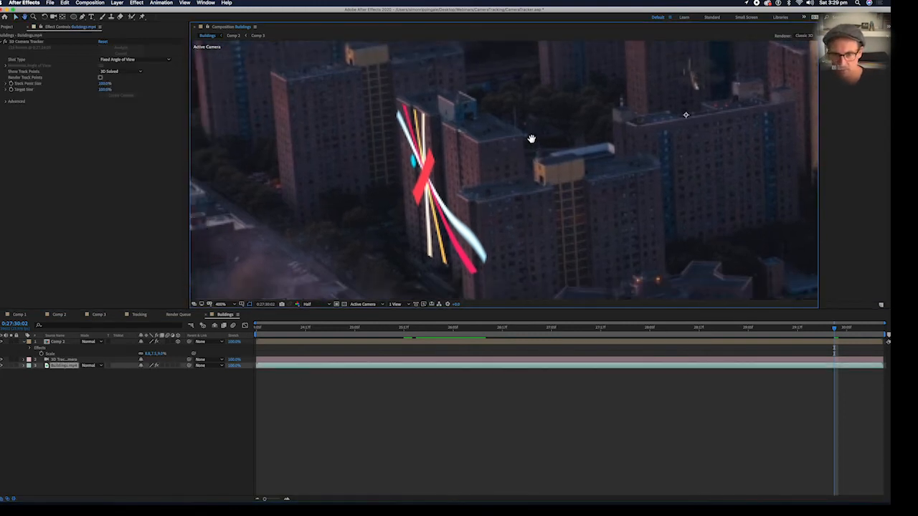
pyautogui.moveTo(593, 147); pyautogui.dragTo(557, 147)
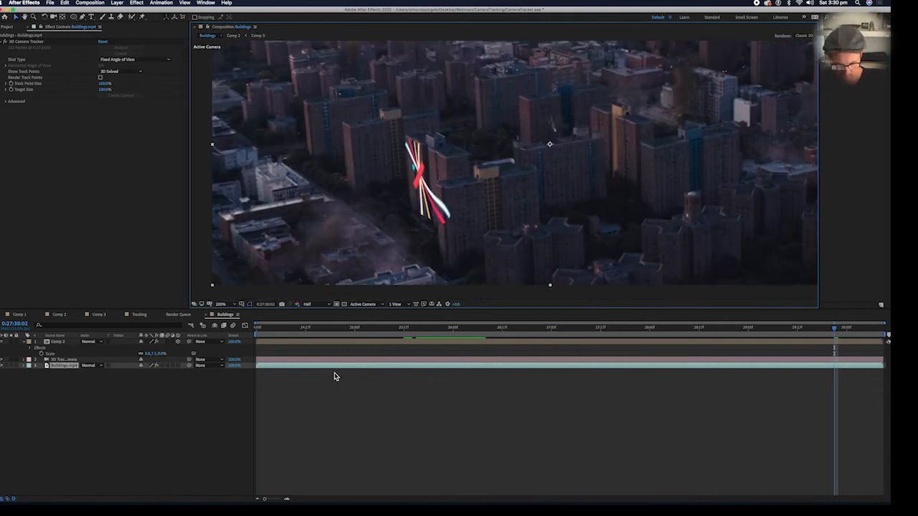
pyautogui.press('super+d')
pyautogui.moveTo(71, 371); pyautogui.dragTo(70, 342)
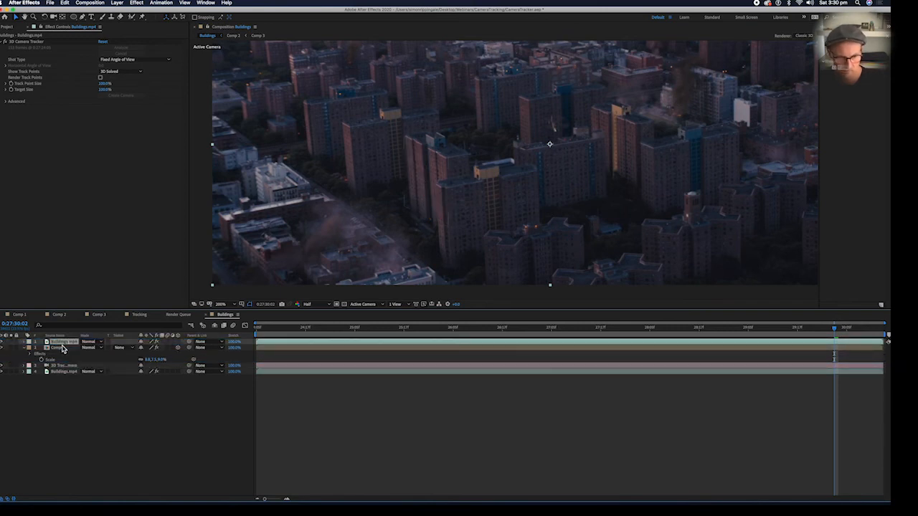
pyautogui.click(63, 348)
pyautogui.click(64, 343)
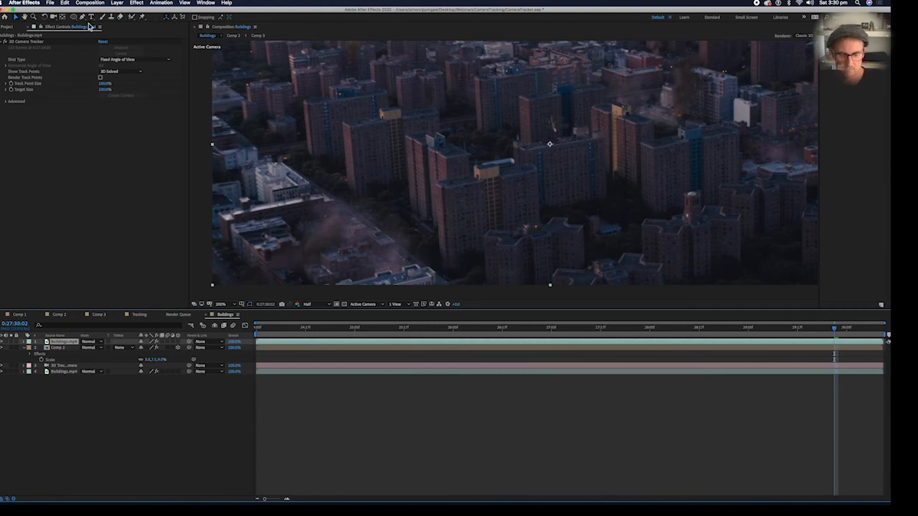
# - At 0:27:27:01, draw a closed Pen mask on the top Buildings.mp4 layer around the foreground building and the adjoining roof edge
pyautogui.click(536, 334)
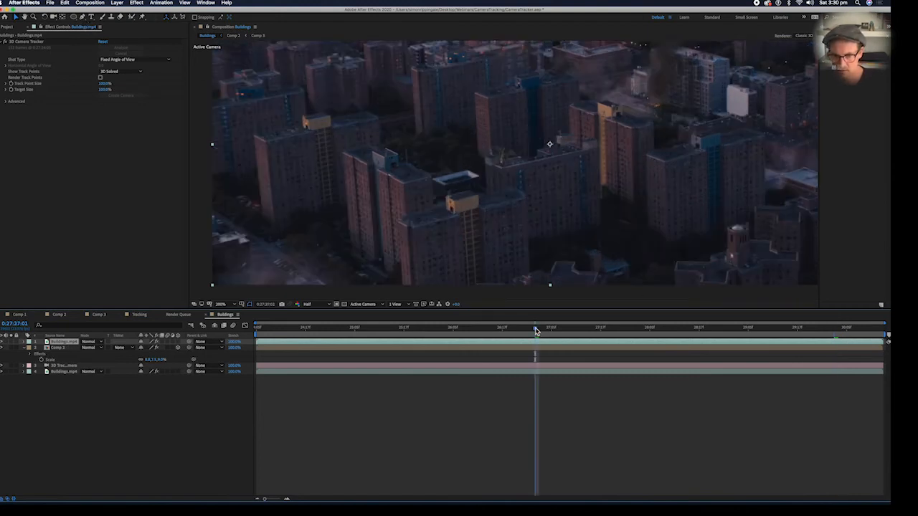
pyautogui.moveTo(484, 236); pyautogui.dragTo(489, 163)
pyautogui.click(83, 17)
pyautogui.click(408, 230)
pyautogui.click(403, 159)
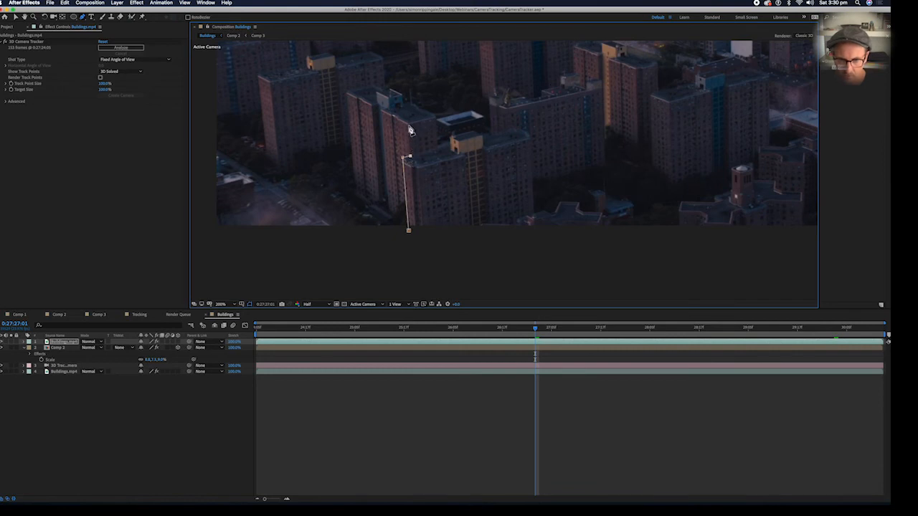
pyautogui.click(374, 107)
pyautogui.click(447, 84)
pyautogui.click(523, 108)
pyautogui.click(528, 236)
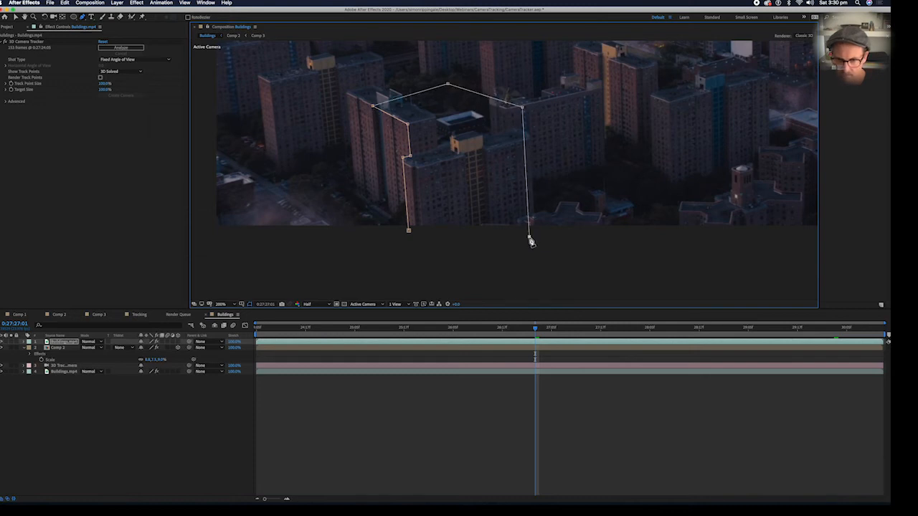
pyautogui.click(409, 233)
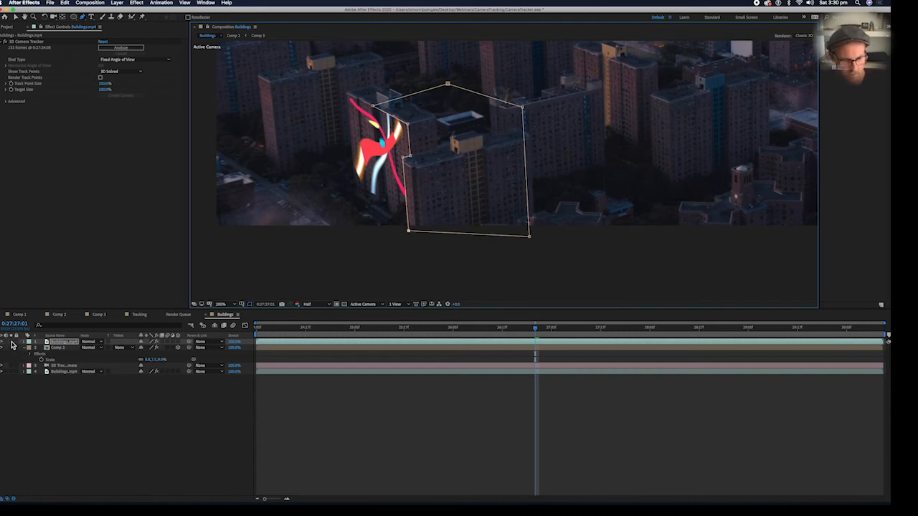
# - Check the masked layer in solo, then enable Mask Path keyframing for its mask at 0:27:27:01
pyautogui.click(12, 343)
pyautogui.click(12, 344)
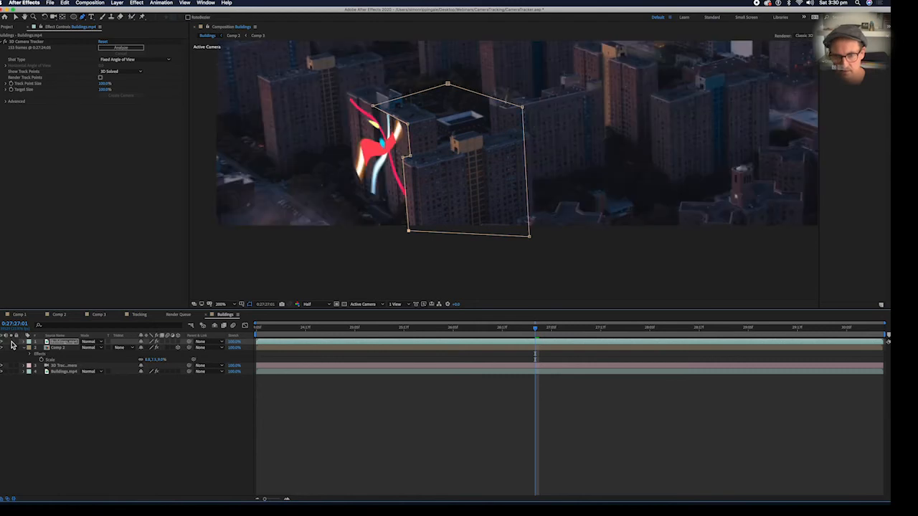
pyautogui.click(27, 343)
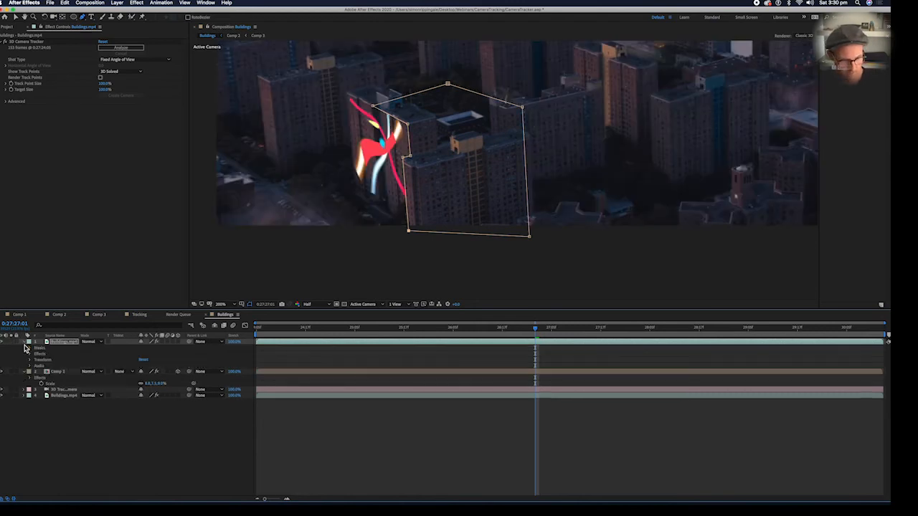
pyautogui.click(30, 348)
pyautogui.click(35, 356)
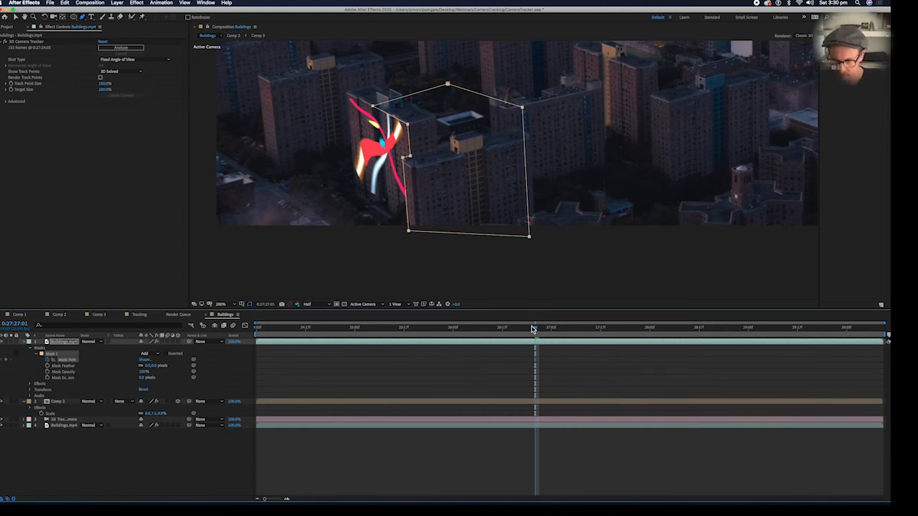
# - At the start of the shot, 0:27:24:05, move the mask and adjust its notch points to fit the foreground building's edge
pyautogui.moveTo(536, 330); pyautogui.dragTo(258, 330)
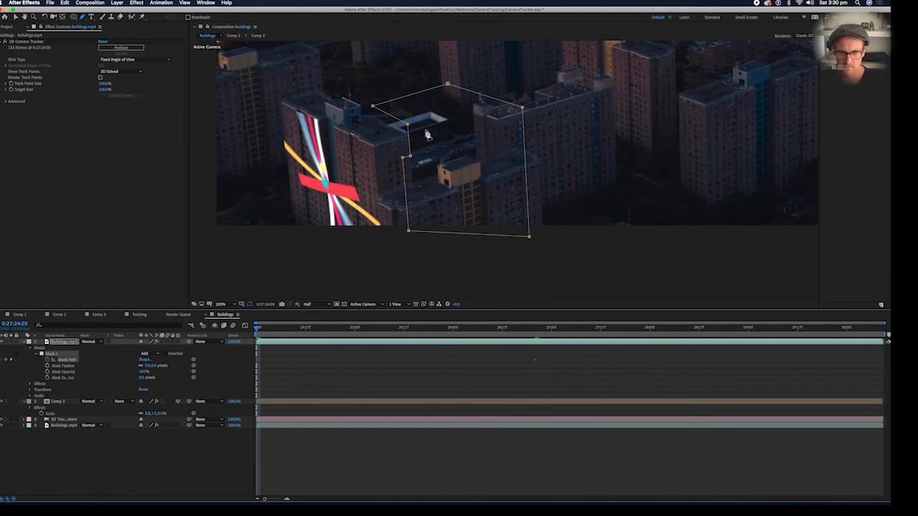
pyautogui.press('v')
pyautogui.moveTo(409, 126); pyautogui.dragTo(376, 148)
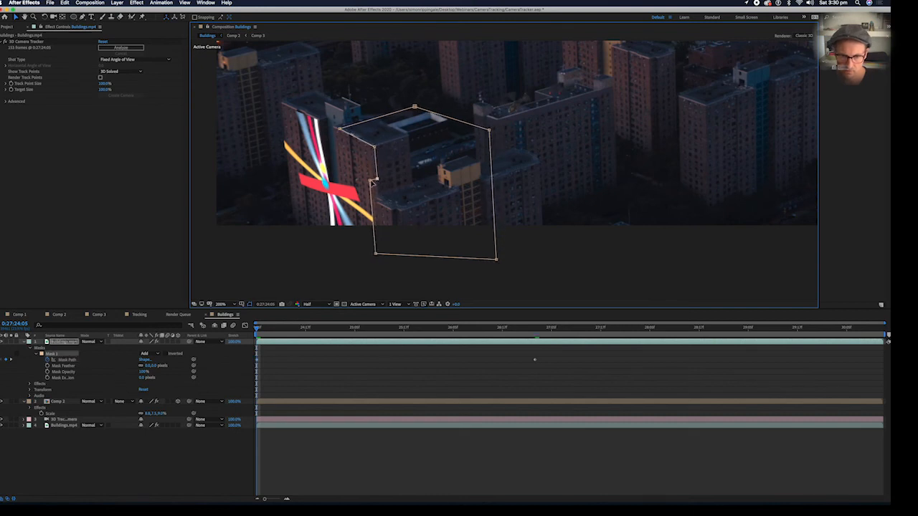
pyautogui.moveTo(371, 181); pyautogui.dragTo(373, 200)
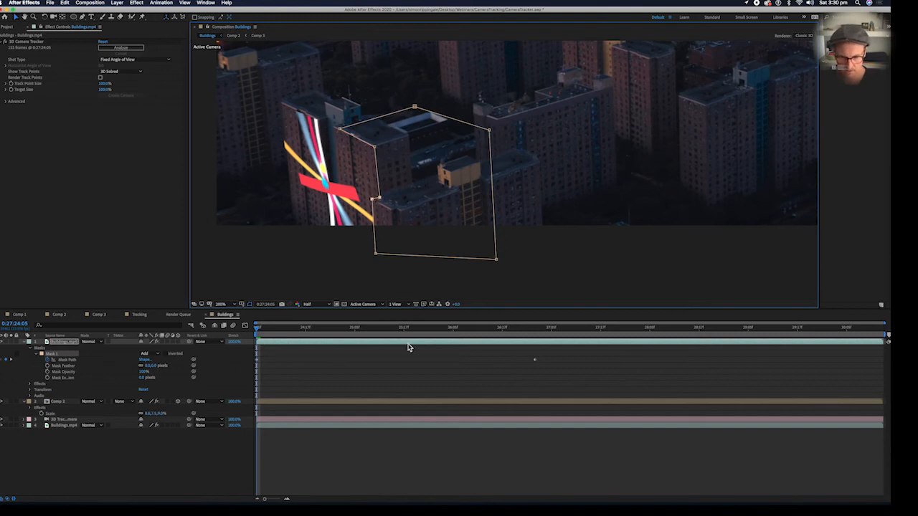
# - Find the last frame of the buildings shot, 0:27:30:12, and trim the composition to a work area ending there
pyautogui.moveTo(859, 329); pyautogui.dragTo(880, 330)
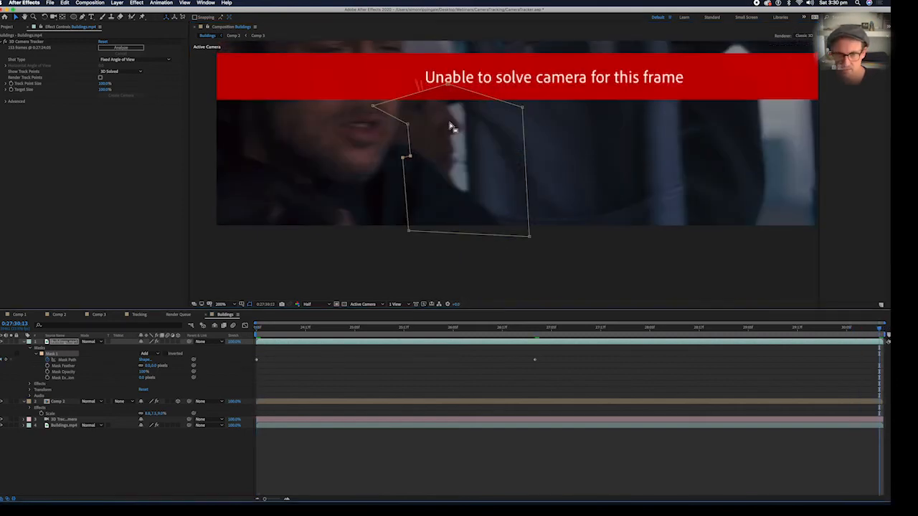
pyautogui.press('pageup')
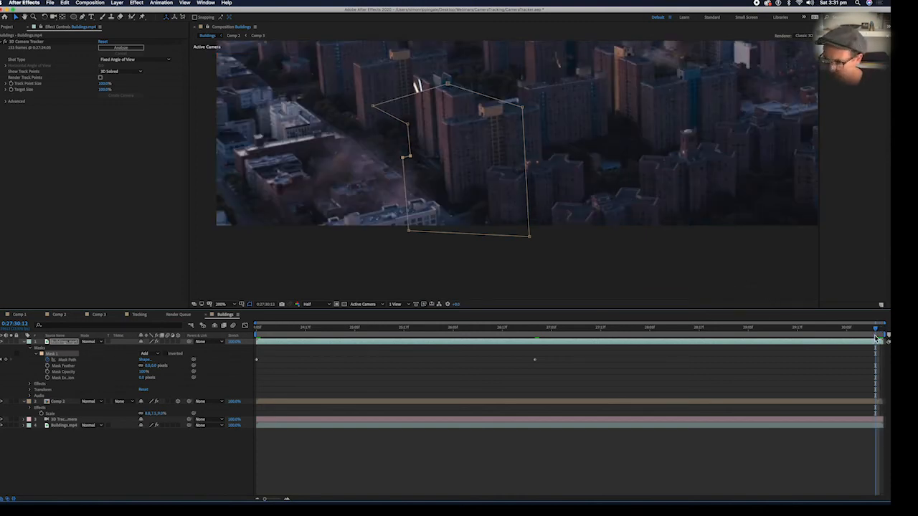
pyautogui.moveTo(878, 328)
pyautogui.mouseDown()
pyautogui.moveTo(846, 332)
pyautogui.moveTo(876, 332)
pyautogui.mouseUp()
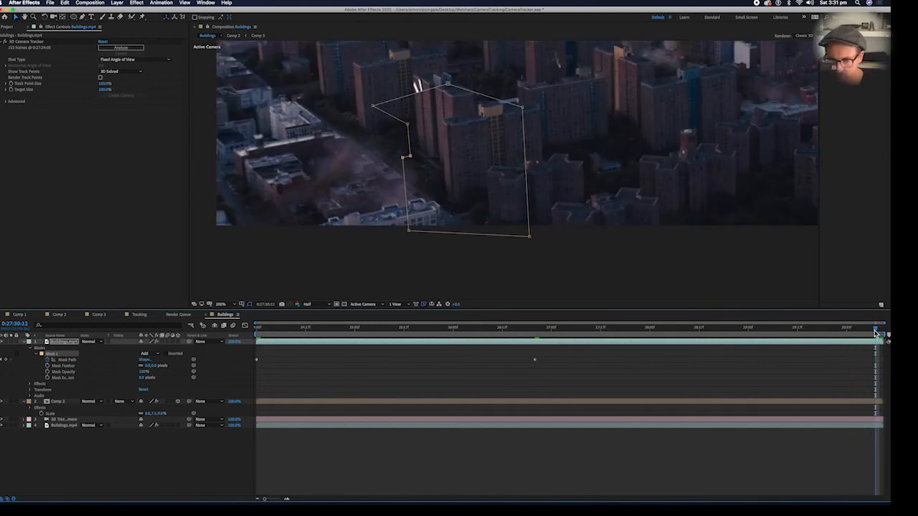
pyautogui.rightClick(860, 336)
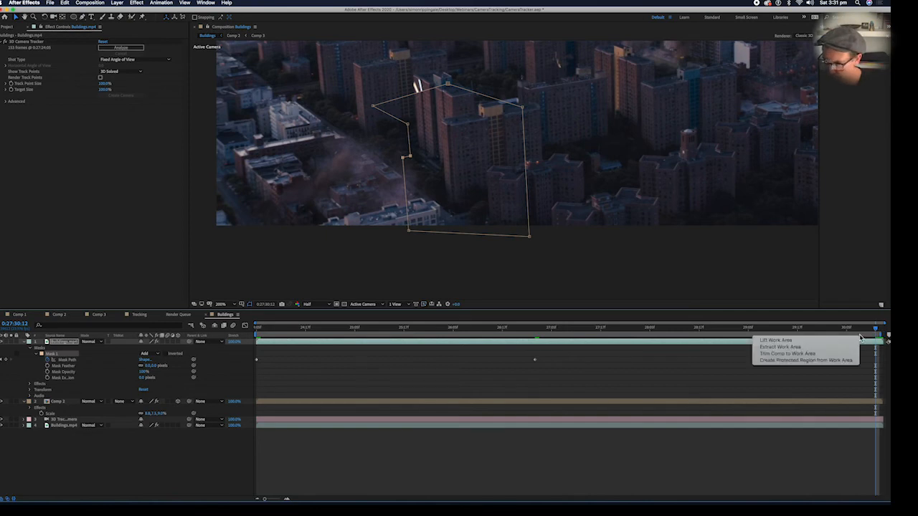
pyautogui.click(788, 353)
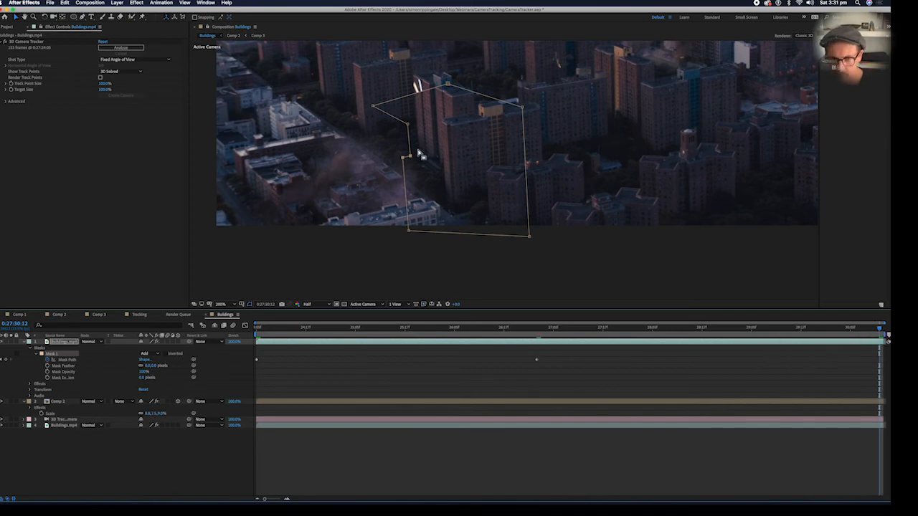
# - At 0:27:30:12, scale and reposition the mask, then adjust its left-hand points to match the foreground building and roof corner
pyautogui.doubleClick(408, 127)
pyautogui.moveTo(372, 83); pyautogui.dragTo(432, 122)
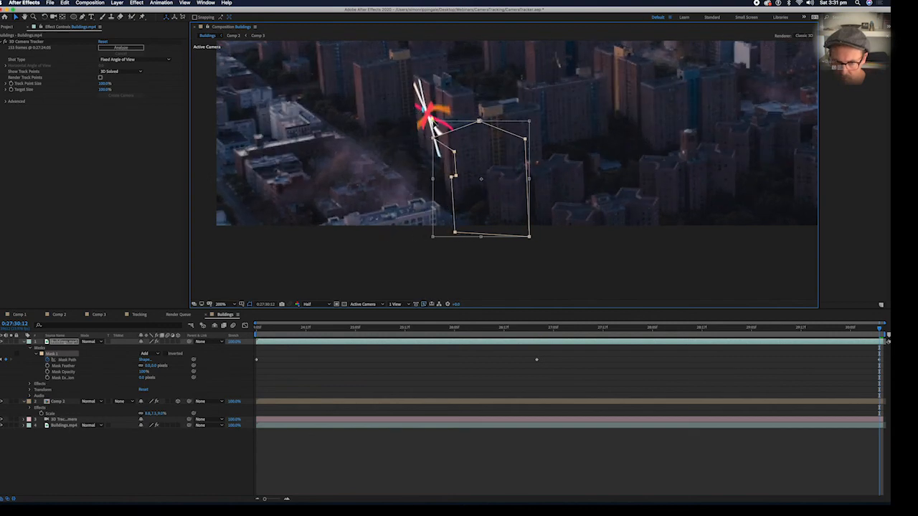
pyautogui.moveTo(472, 145); pyautogui.dragTo(467, 89)
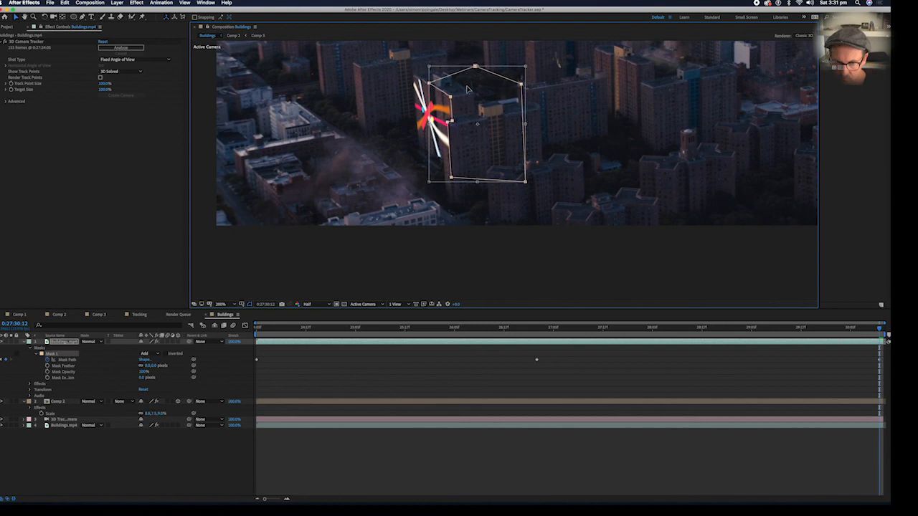
pyautogui.press('Return')
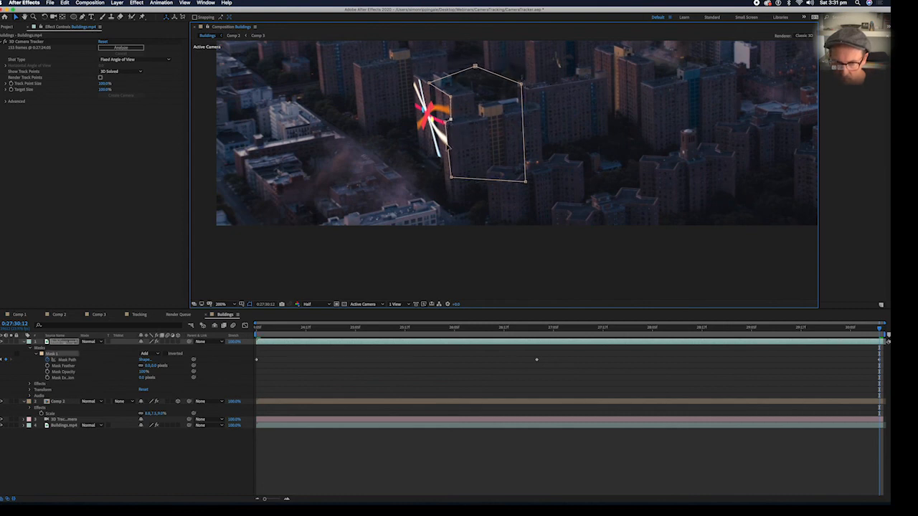
pyautogui.moveTo(452, 177); pyautogui.dragTo(445, 178)
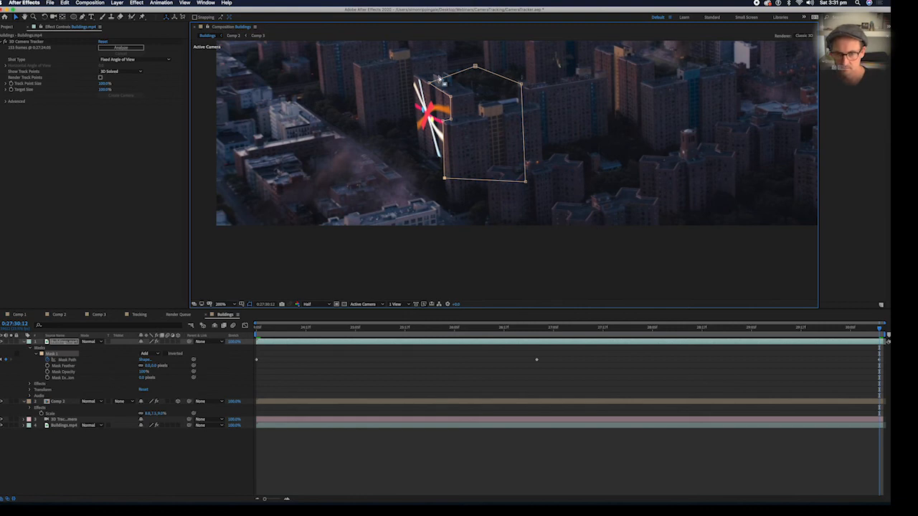
pyautogui.moveTo(427, 83); pyautogui.dragTo(414, 76)
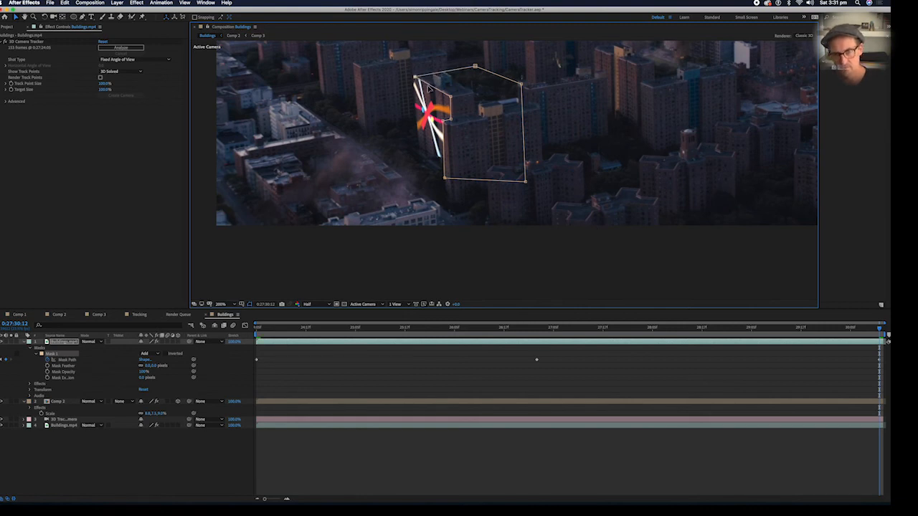
# - Adjust the mask's points at 0:27:29:01 and 0:27:25:14 so it follows the foreground building's edge between the existing keyframes
pyautogui.click(735, 328)
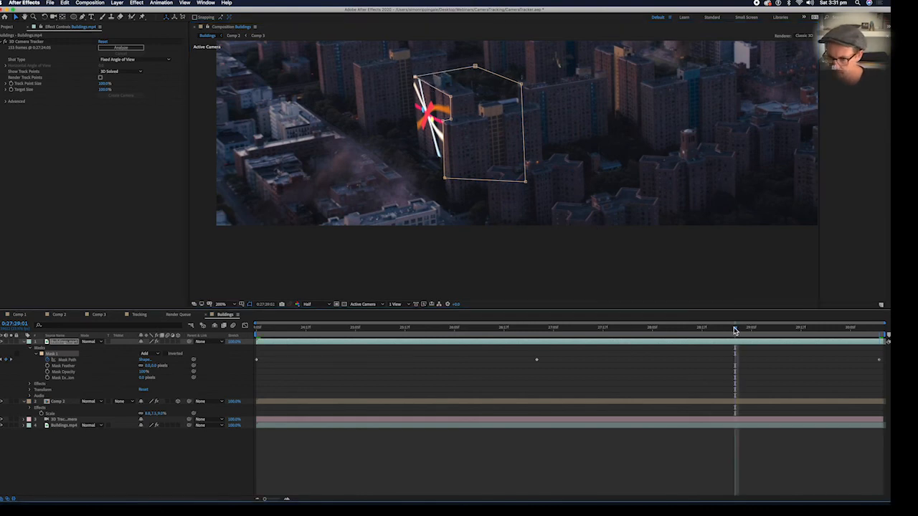
pyautogui.moveTo(433, 134); pyautogui.dragTo(436, 132)
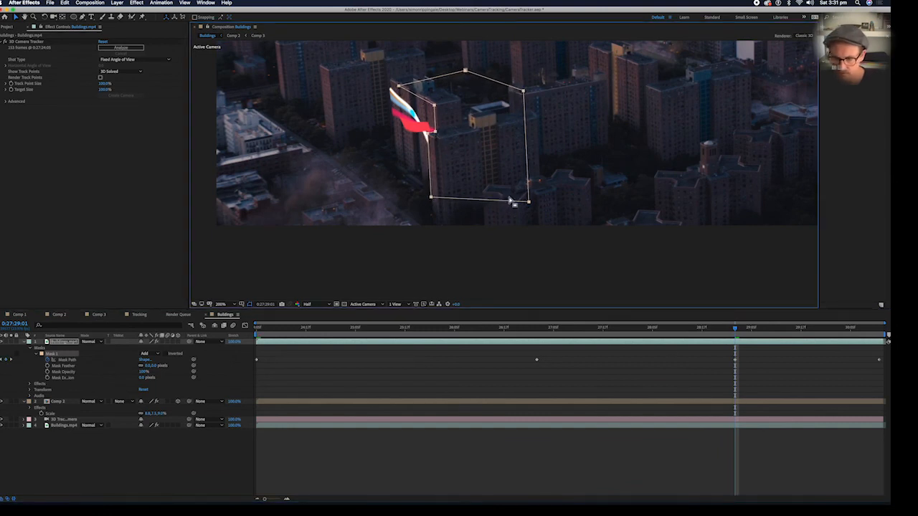
pyautogui.click(393, 332)
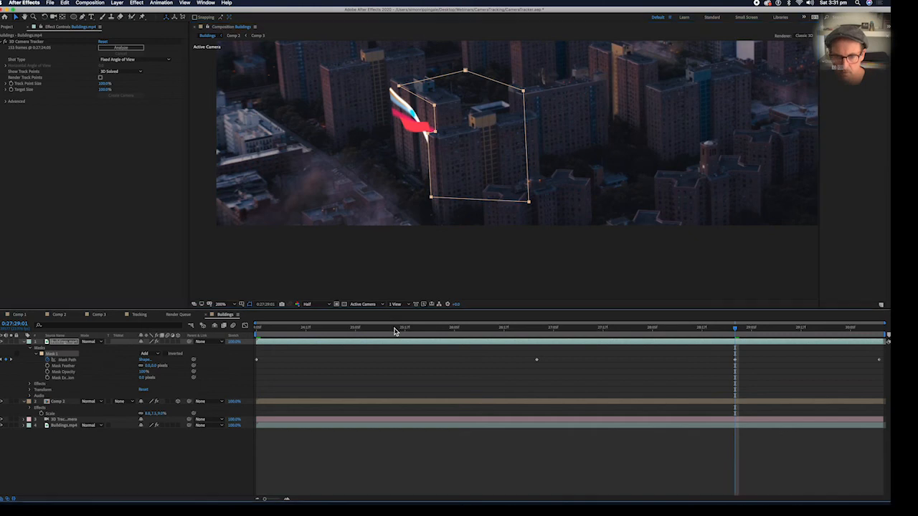
pyautogui.moveTo(391, 243); pyautogui.dragTo(389, 246)
pyautogui.click(399, 140)
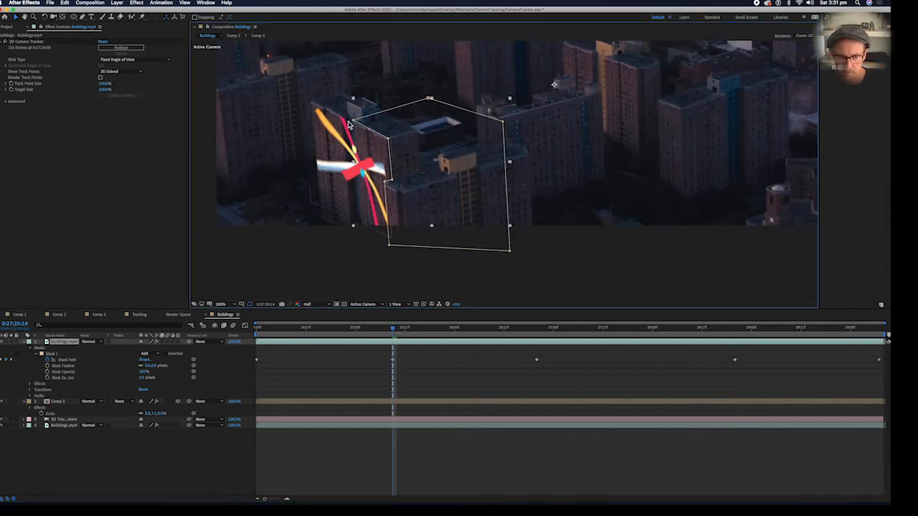
# - At 0:27:25:14, move the mask's two upper roof points outward to enclose the artwork building's whole roof, and check the mask at 0:27:24:21
pyautogui.moveTo(352, 122); pyautogui.dragTo(310, 101)
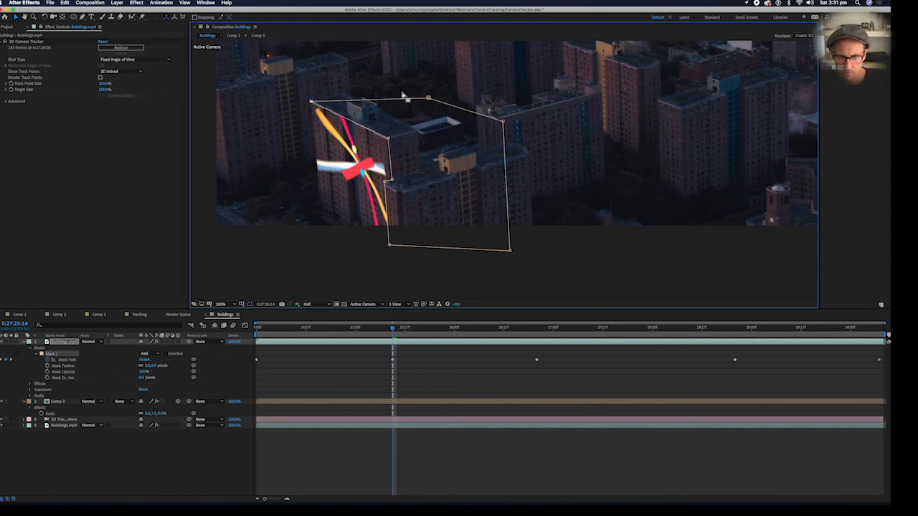
pyautogui.moveTo(430, 99); pyautogui.dragTo(381, 80)
pyautogui.click(324, 329)
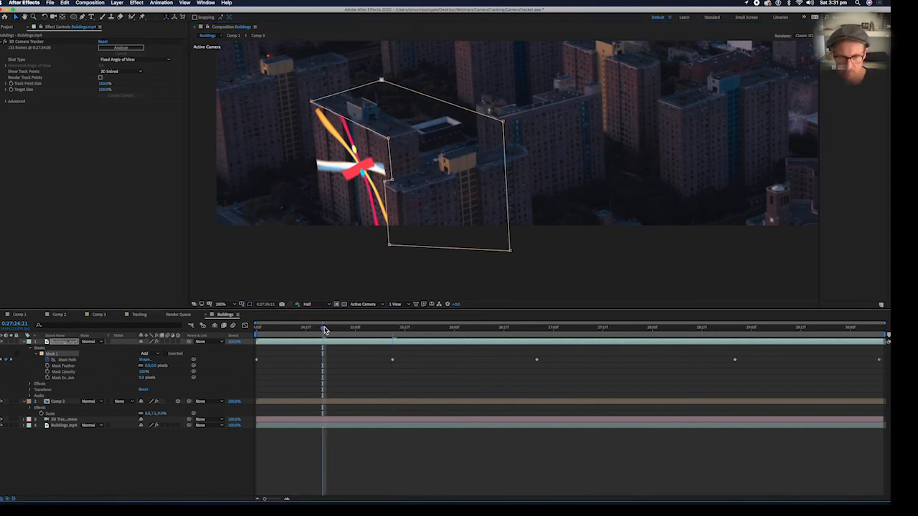
pyautogui.click(388, 190)
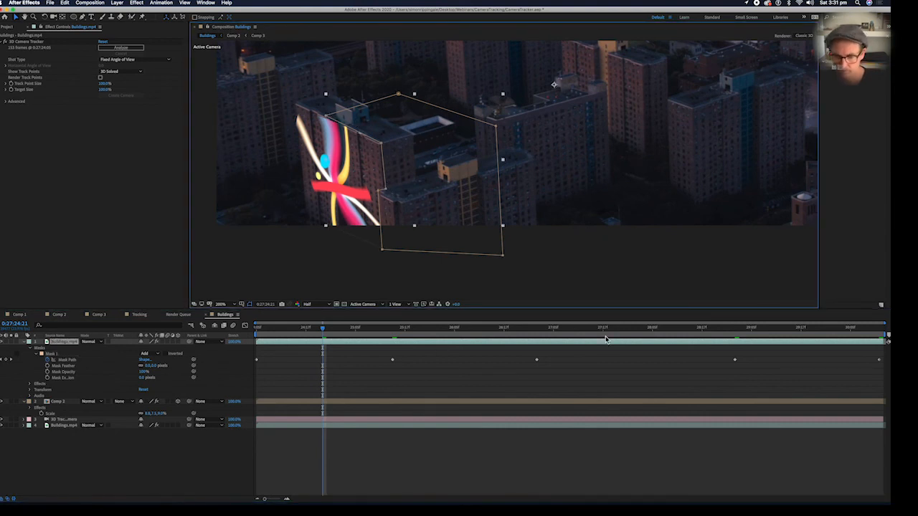
# - At 0:27:28:00, nudge the mask slightly upward so its edge lines up with the foreground building and roof corner, and deselect it
pyautogui.click(633, 329)
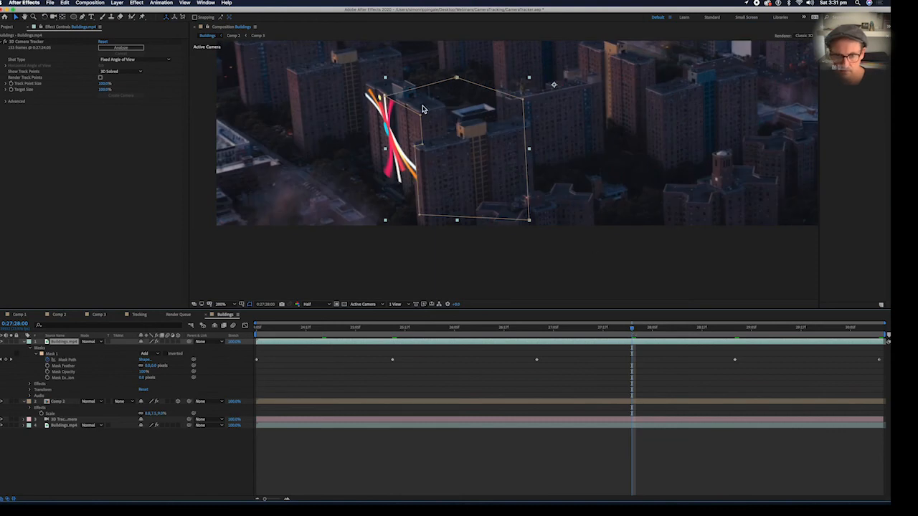
pyautogui.click(420, 122)
pyautogui.press('Up')
pyautogui.press('Up')
pyautogui.press('Up')
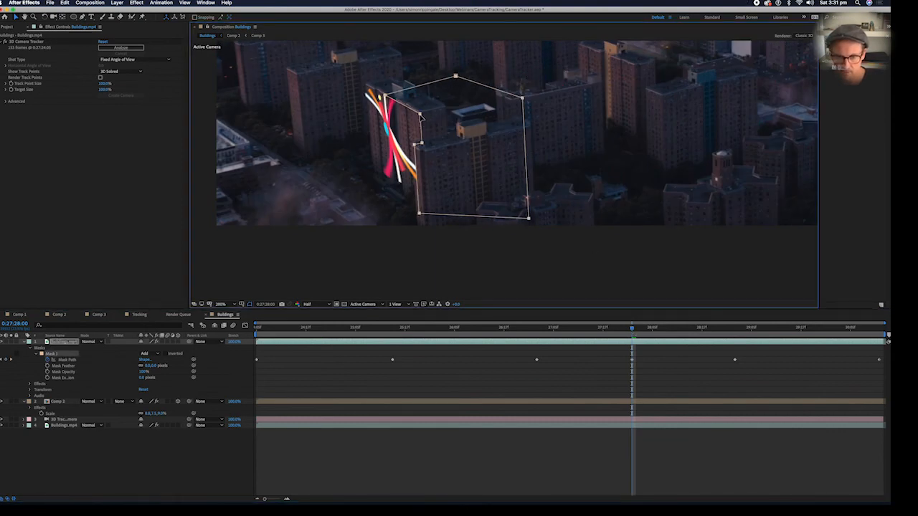
pyautogui.click(406, 96)
pyautogui.click(385, 97)
pyautogui.click(418, 369)
# - Play the buildings shot from 0:27:24:05 to check how the mask occludes the artwork
pyautogui.moveTo(274, 329); pyautogui.dragTo(254, 329)
pyautogui.press(',')
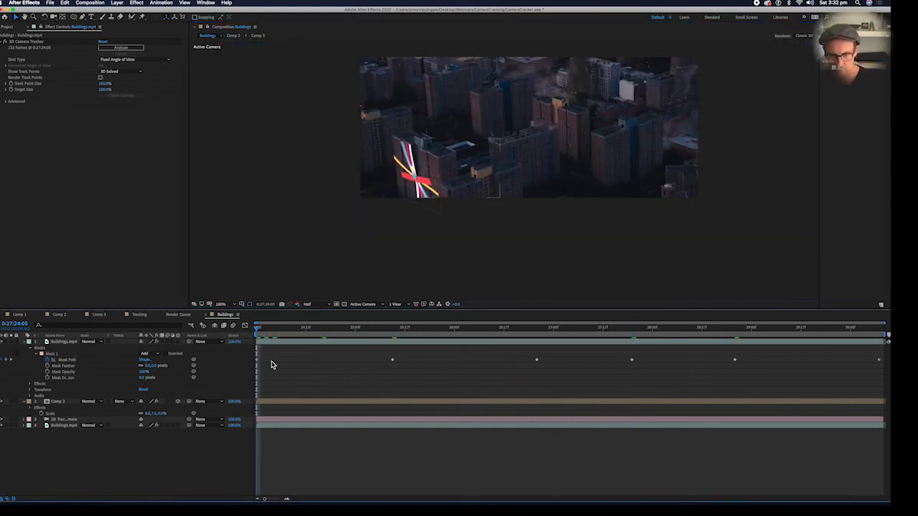
pyautogui.press('space')
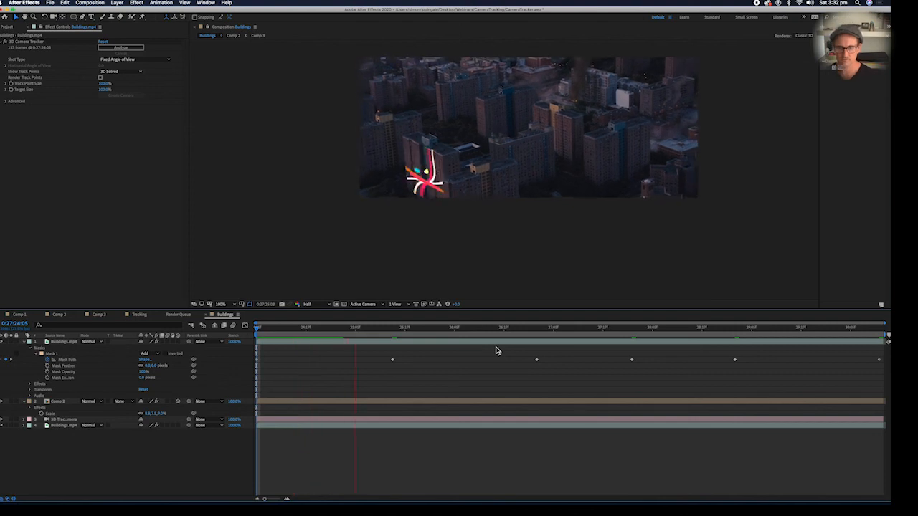
pyautogui.press('space')
pyautogui.click(554, 188)
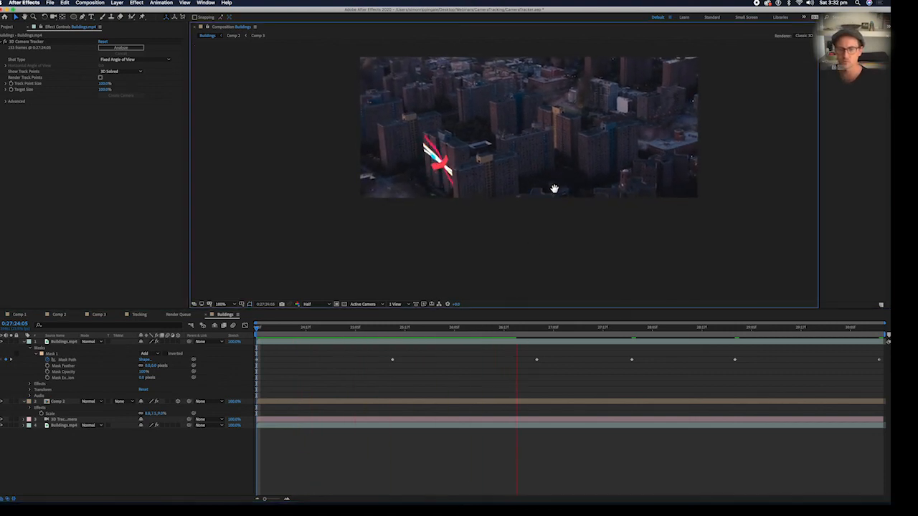
pyautogui.moveTo(554, 189); pyautogui.dragTo(547, 229)
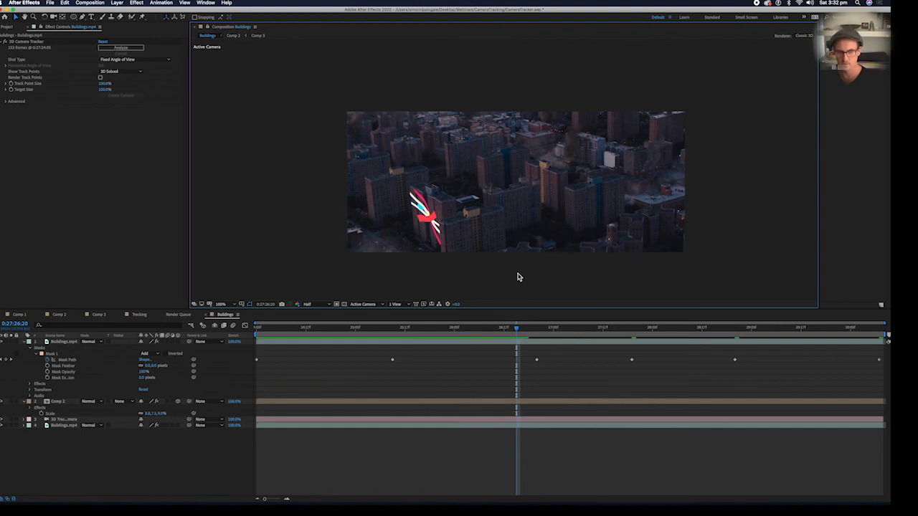
pyautogui.press('space')
pyautogui.press('space')
# - Review the composition settings of the Buildings composition
pyautogui.click(8, 27)
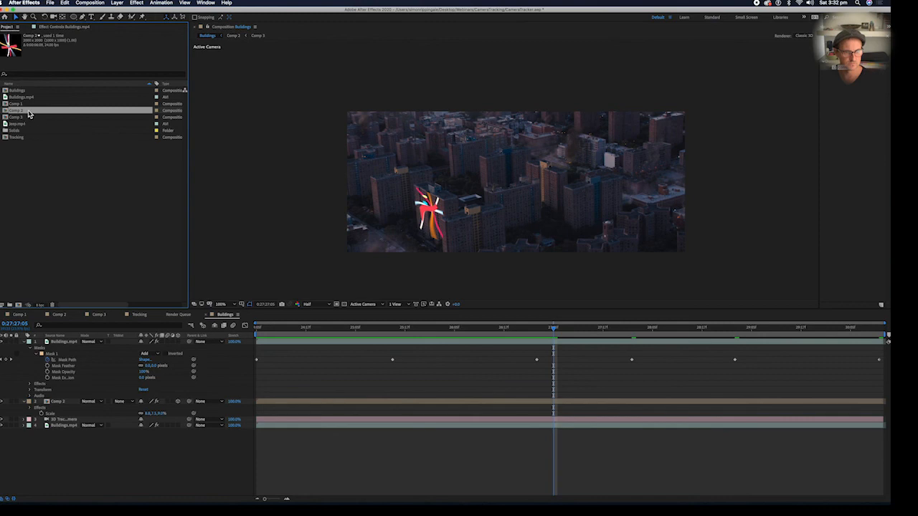
pyautogui.click(21, 90)
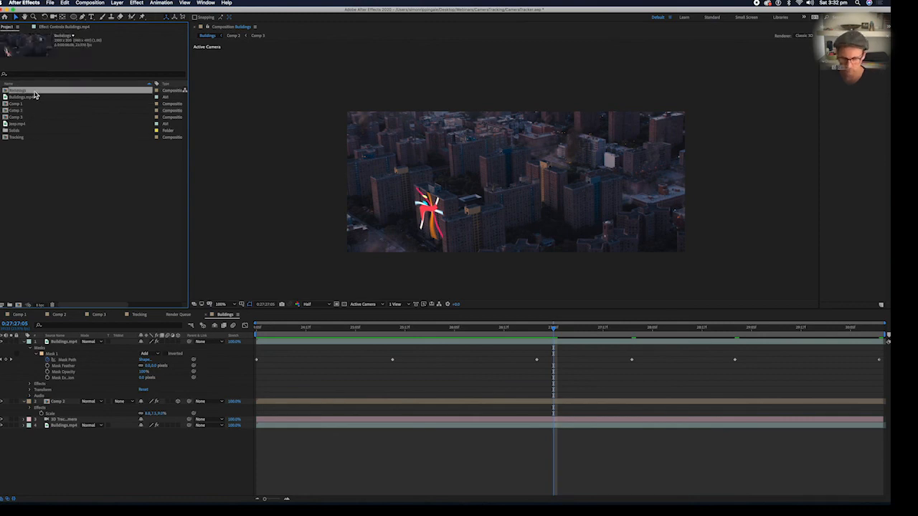
pyautogui.press('Return')
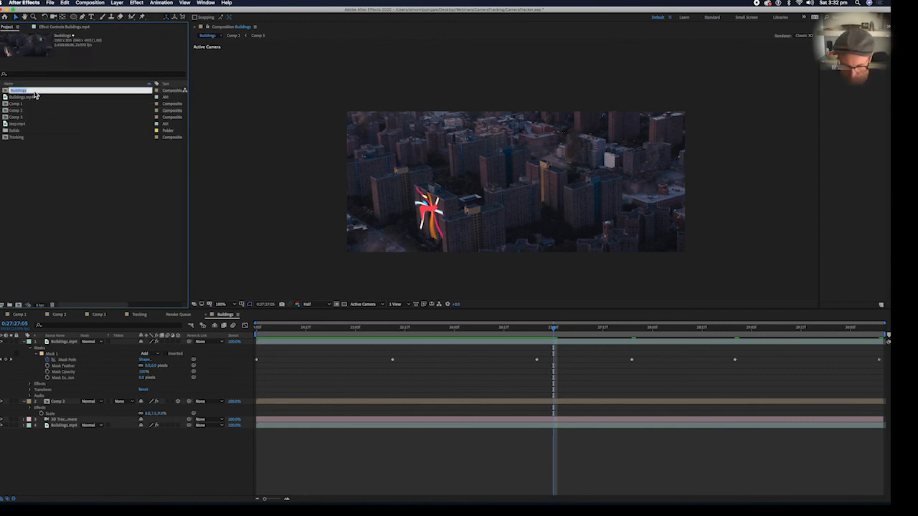
pyautogui.click(351, 254)
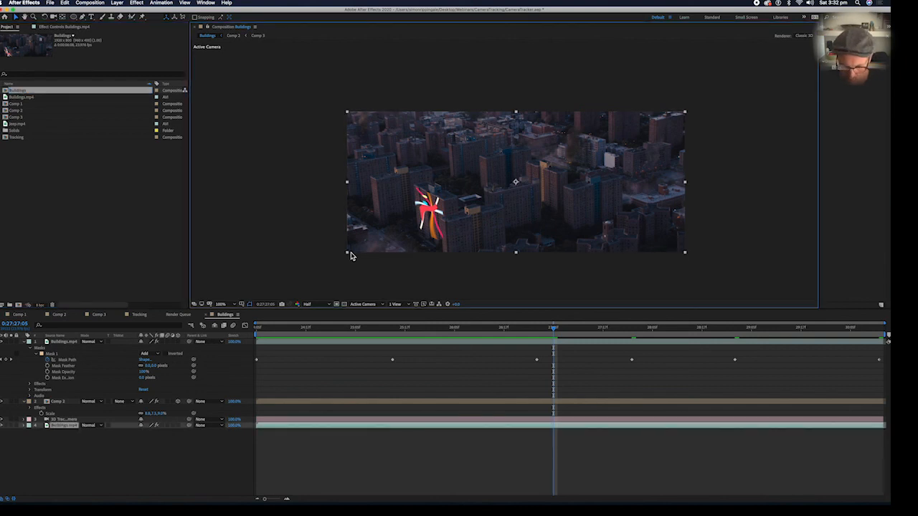
pyautogui.press('super+k')
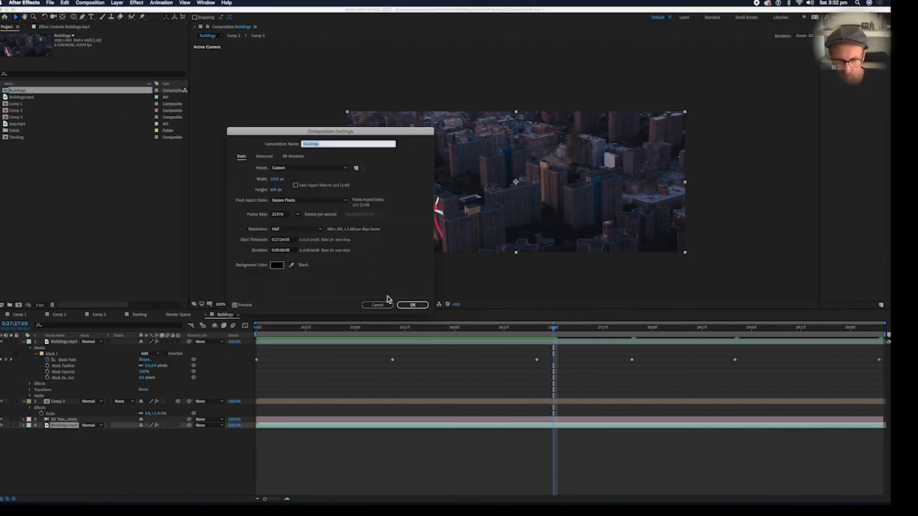
pyautogui.click(410, 305)
# - Create a new composition, Buildings 2, from the Buildings composition and set its height to 1080 px
pyautogui.moveTo(6, 93); pyautogui.dragTo(18, 307)
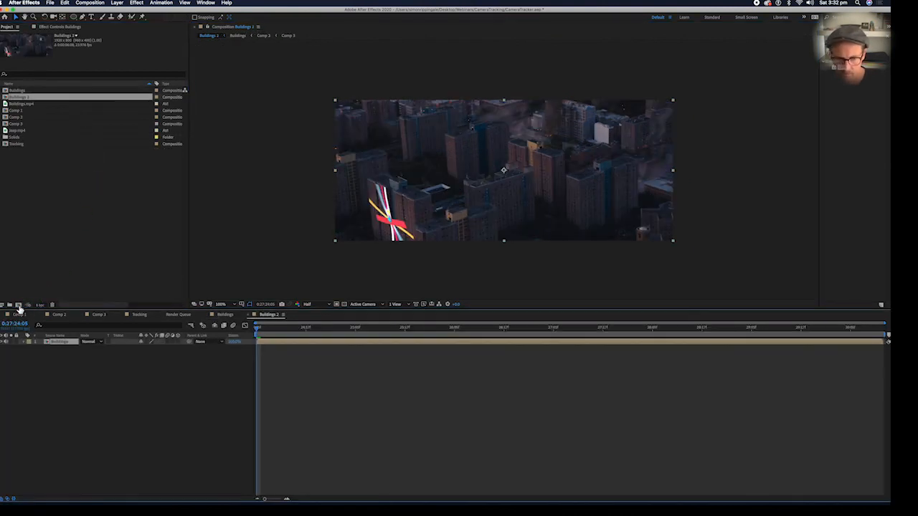
pyautogui.press('super+k')
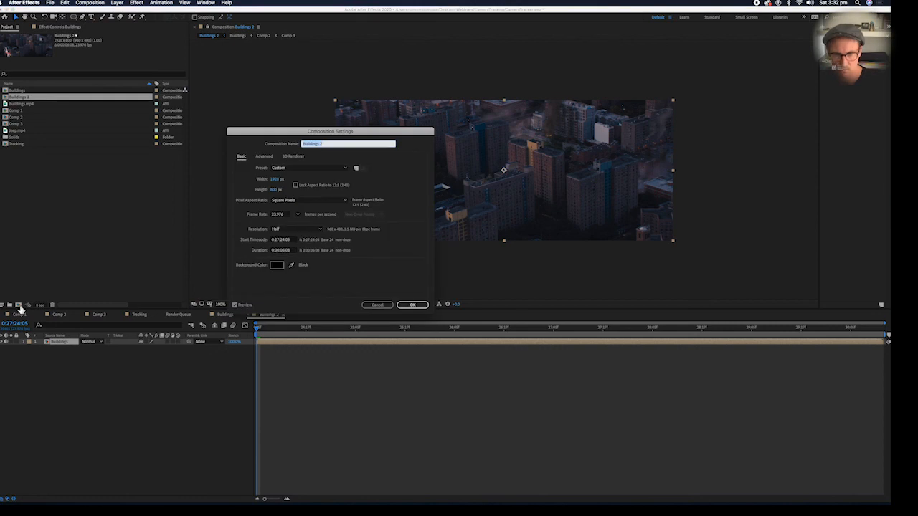
pyautogui.click(274, 191)
pyautogui.write('4')
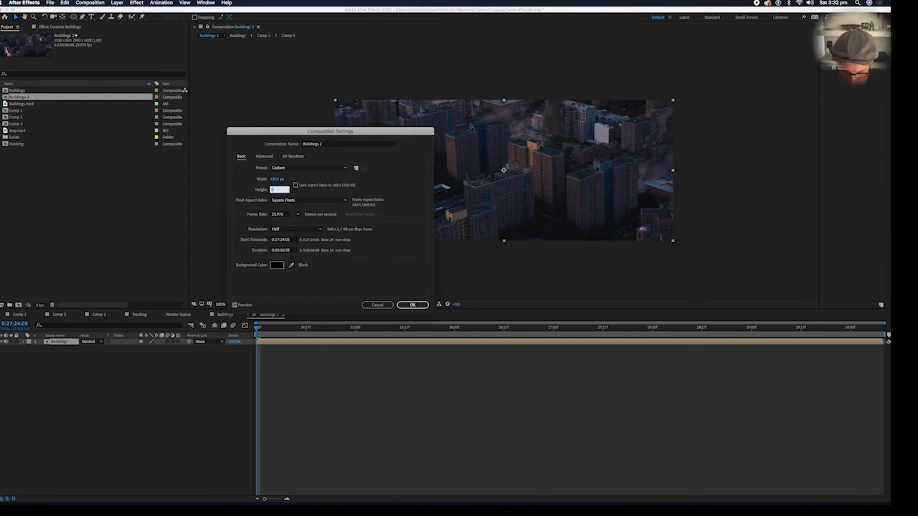
pyautogui.write('80')
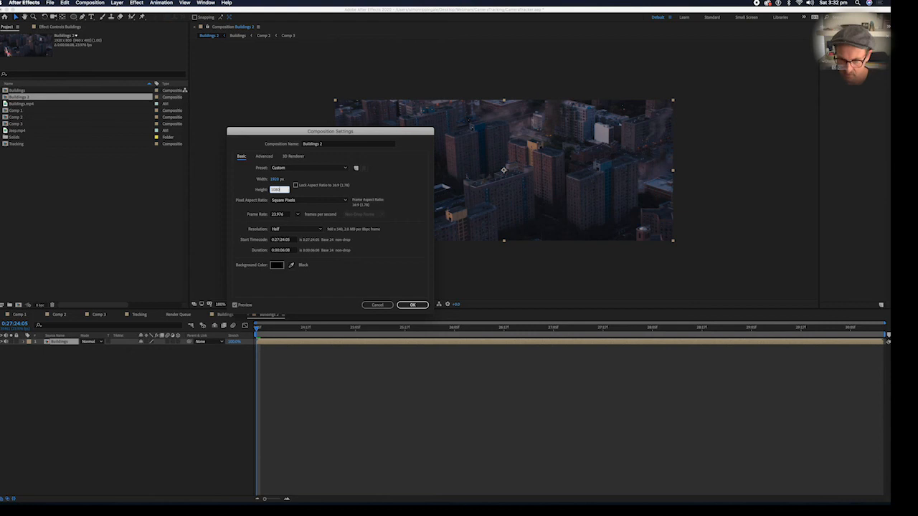
pyautogui.press('Return')
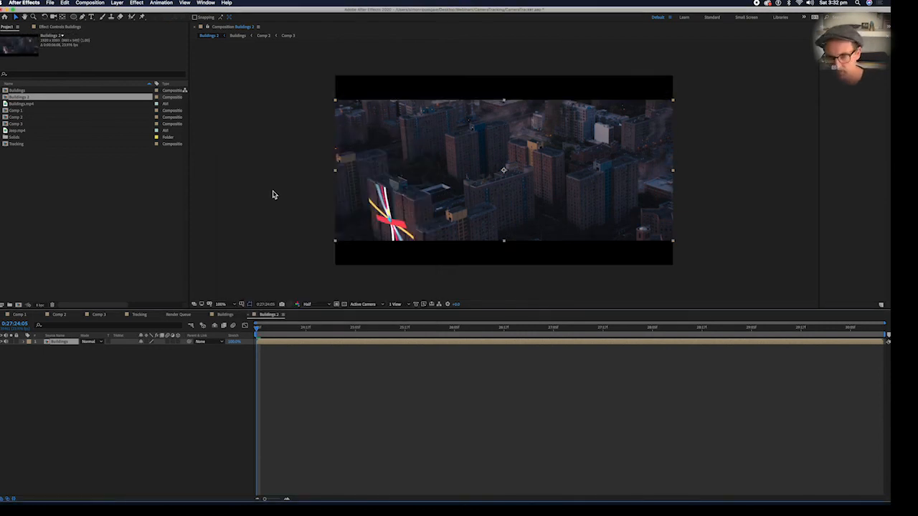
# - Try scaling up the nested Buildings layer in Buildings 2 to fill the taller frame
pyautogui.press('s')
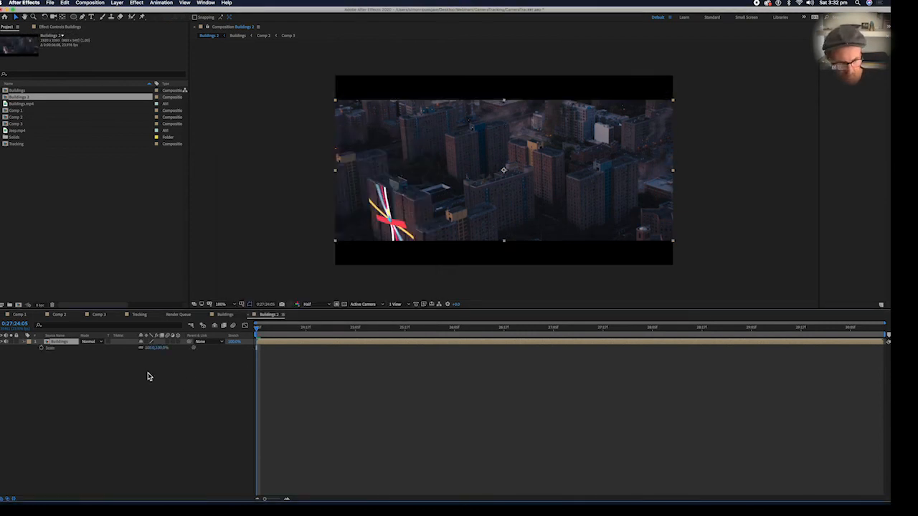
pyautogui.moveTo(162, 350); pyautogui.dragTo(167, 350)
pyautogui.press('super+z')
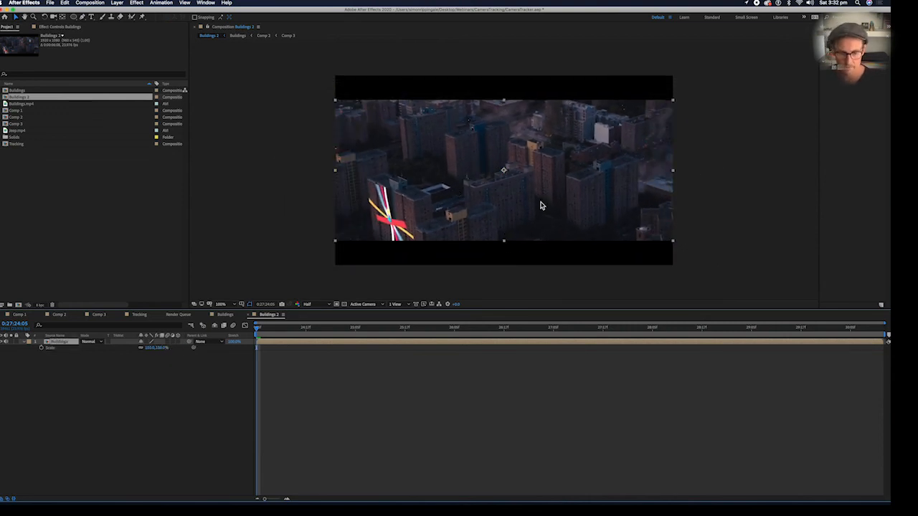
# - In the Buildings composition, apply the Levels effect to the Comp 2 layer and lower its Output White to about 144
pyautogui.doubleClick(374, 343)
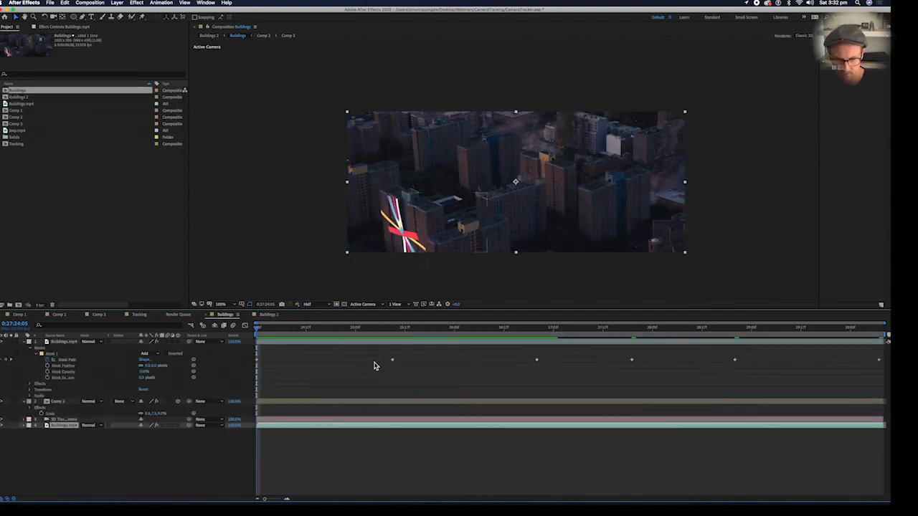
pyautogui.click(313, 401)
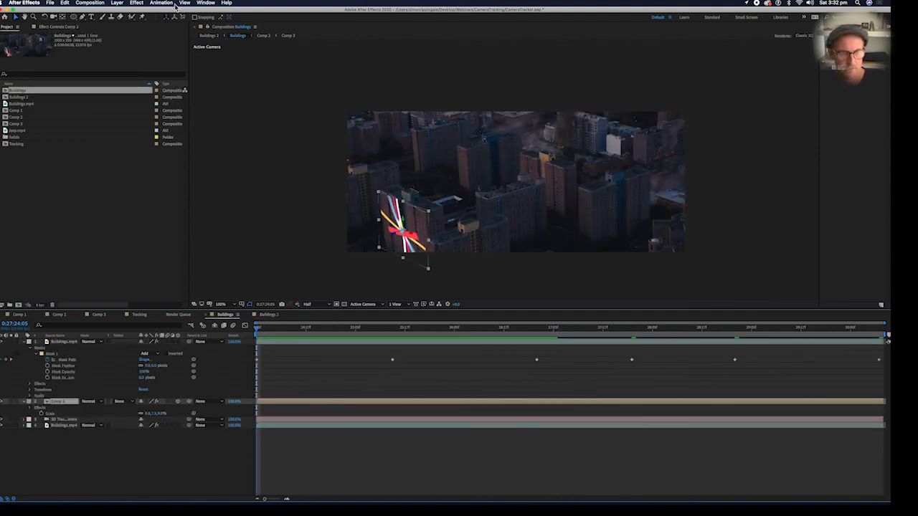
pyautogui.click(134, 3)
pyautogui.moveTo(165, 75)
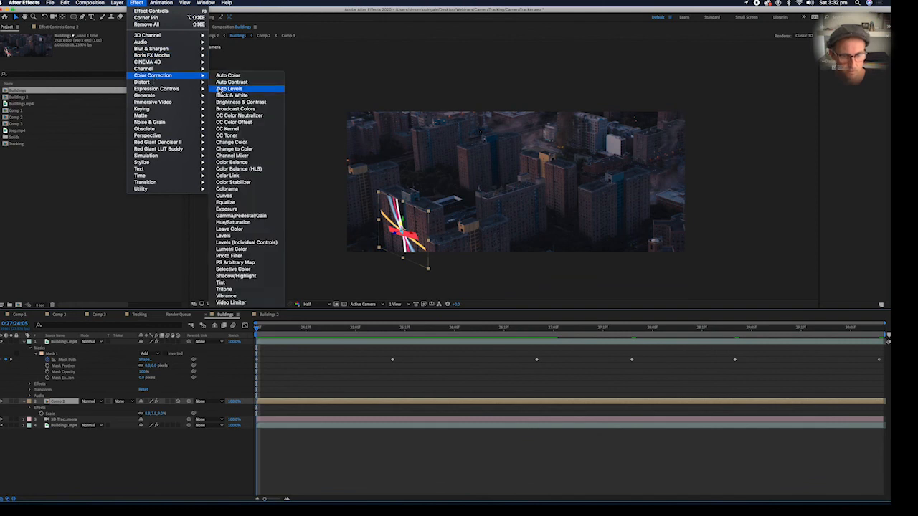
pyautogui.click(228, 235)
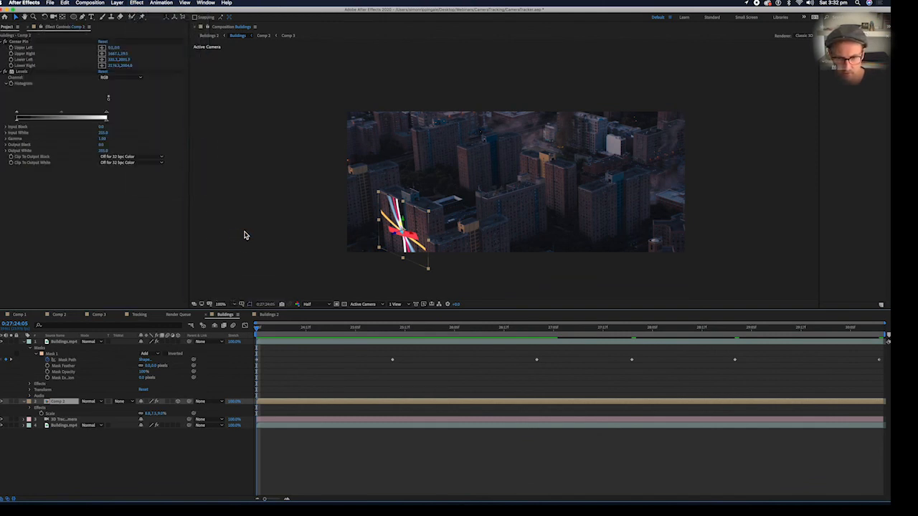
pyautogui.moveTo(106, 122); pyautogui.dragTo(64, 125)
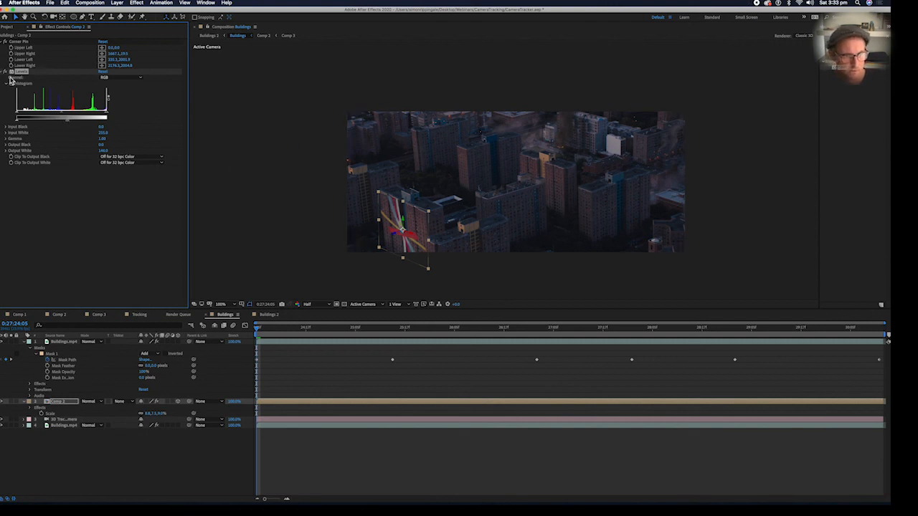
# - Add a Color Balance effect to Comp 2 with Midtone Blue Balance at about 46 and Midtone Red Balance at about -52.7
pyautogui.click(137, 3)
pyautogui.moveTo(149, 75)
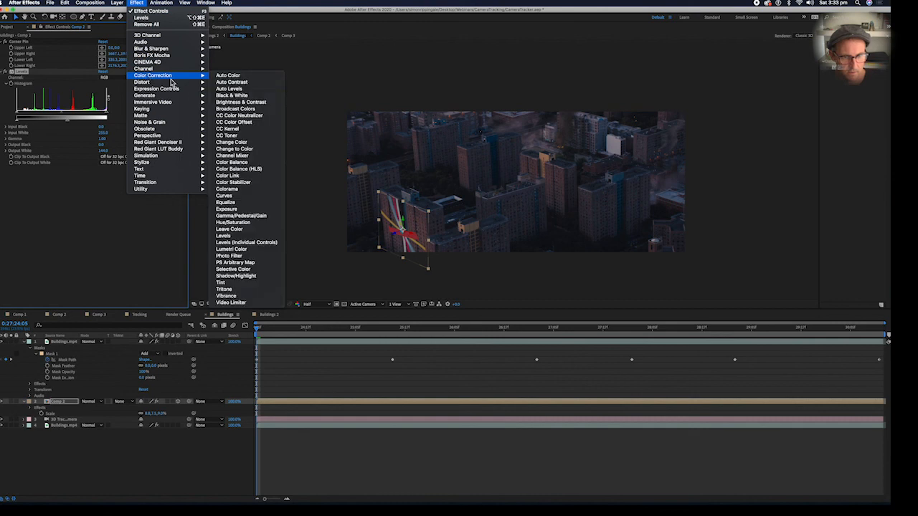
pyautogui.click(240, 163)
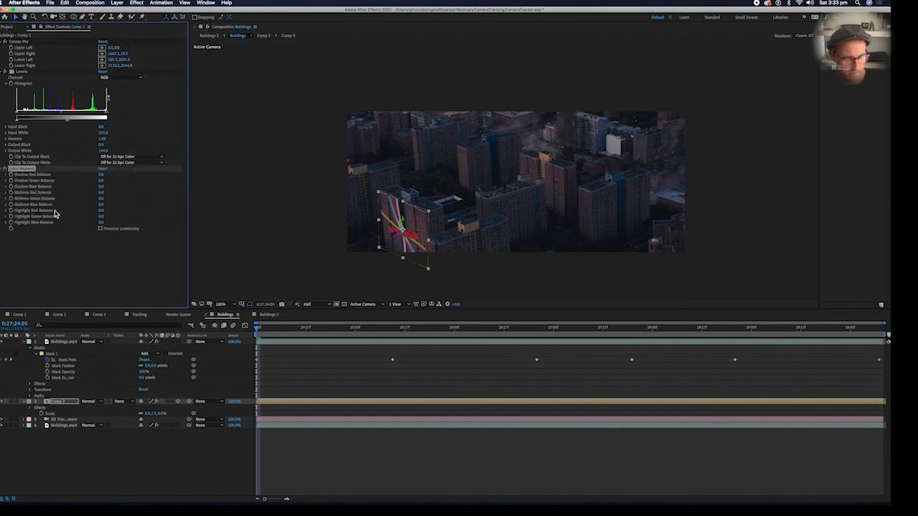
pyautogui.click(5, 193)
pyautogui.click(7, 207)
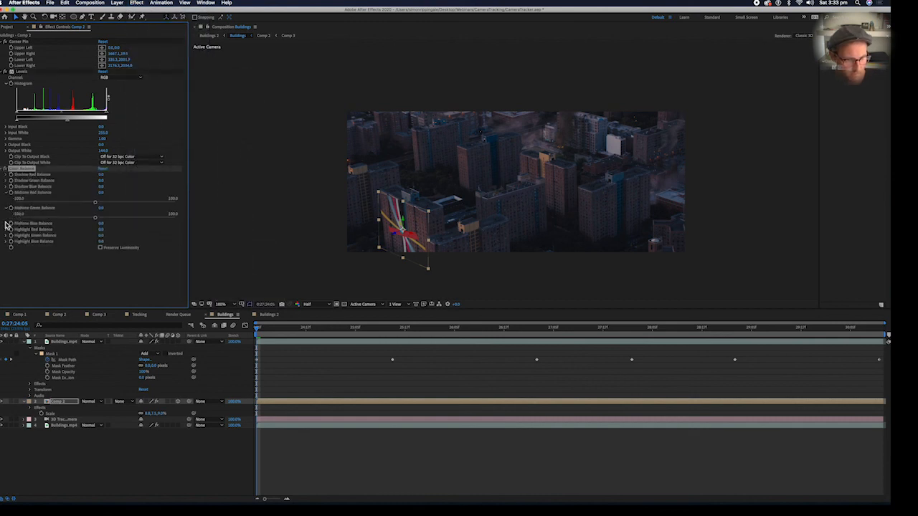
pyautogui.click(7, 224)
pyautogui.moveTo(99, 239); pyautogui.dragTo(131, 237)
pyautogui.moveTo(95, 205); pyautogui.dragTo(49, 202)
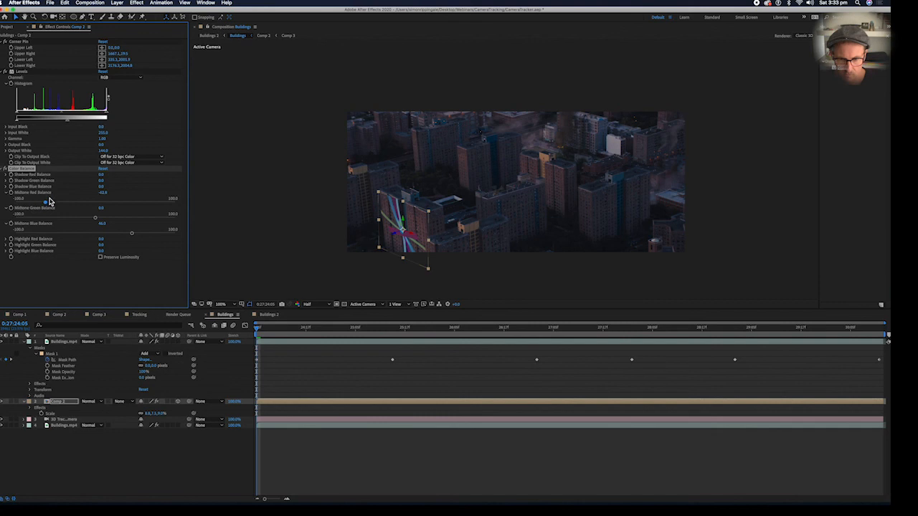
# - Preview the color-corrected artwork and remove the Color Balance and Levels effects from Comp 2
pyautogui.press('space')
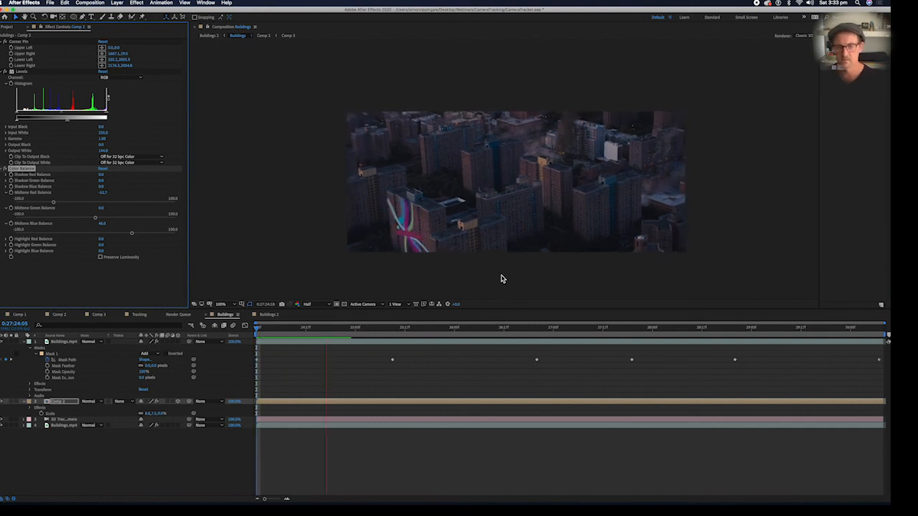
pyautogui.press('space')
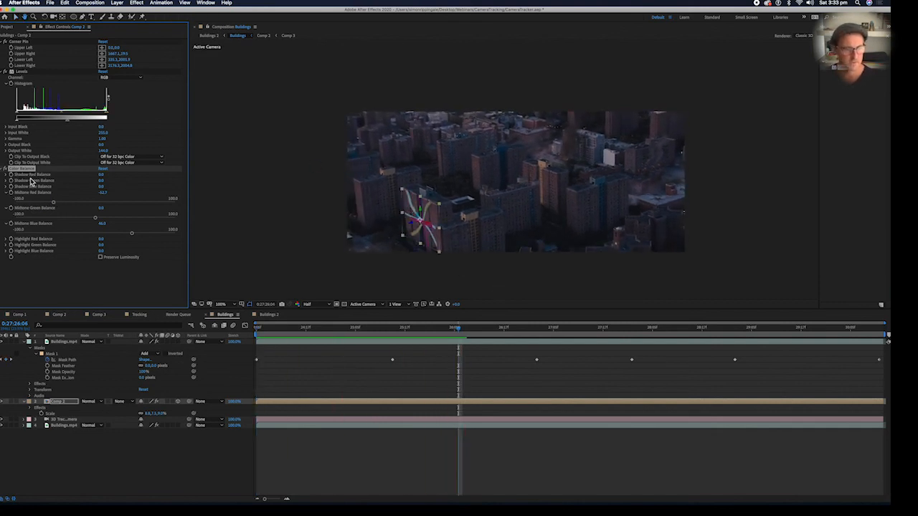
pyautogui.press('Delete')
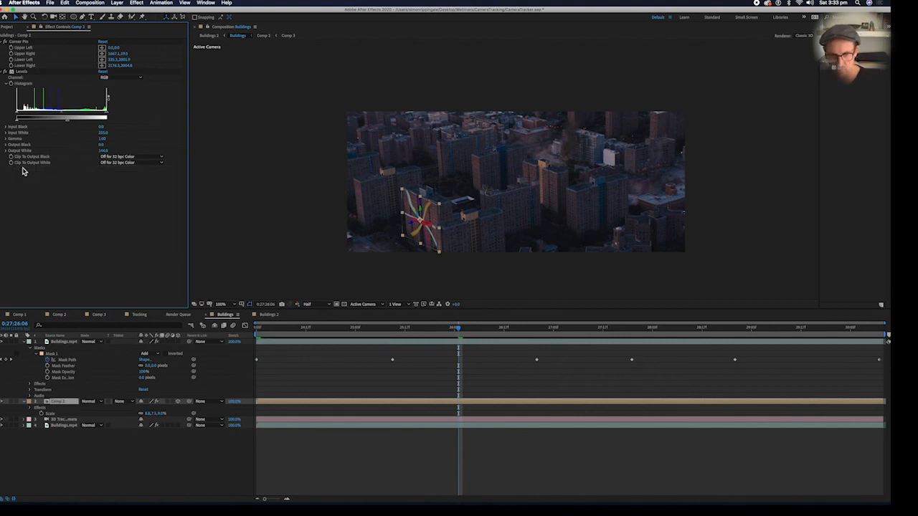
pyautogui.click(20, 72)
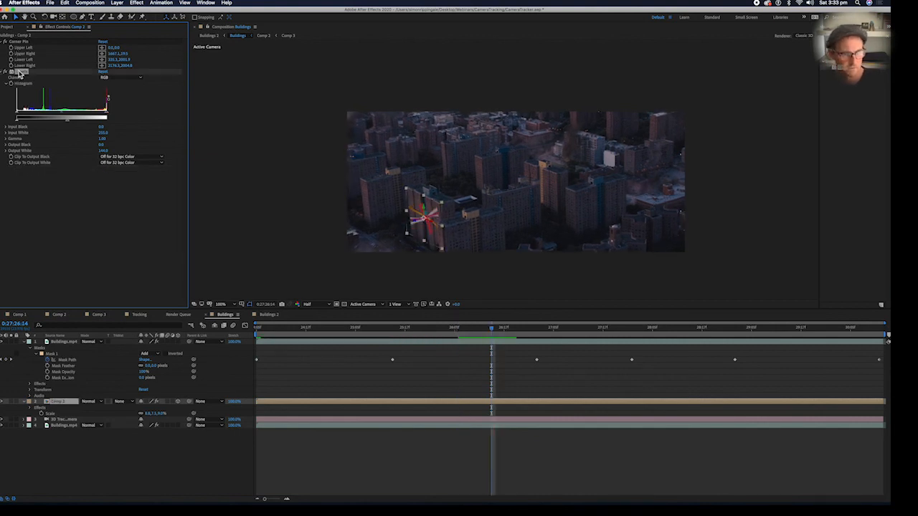
pyautogui.press('Delete')
# - Play the Buildings composition from the start at 0:27:24:05 to review the uncorrected artwork on the building
pyautogui.press('space')
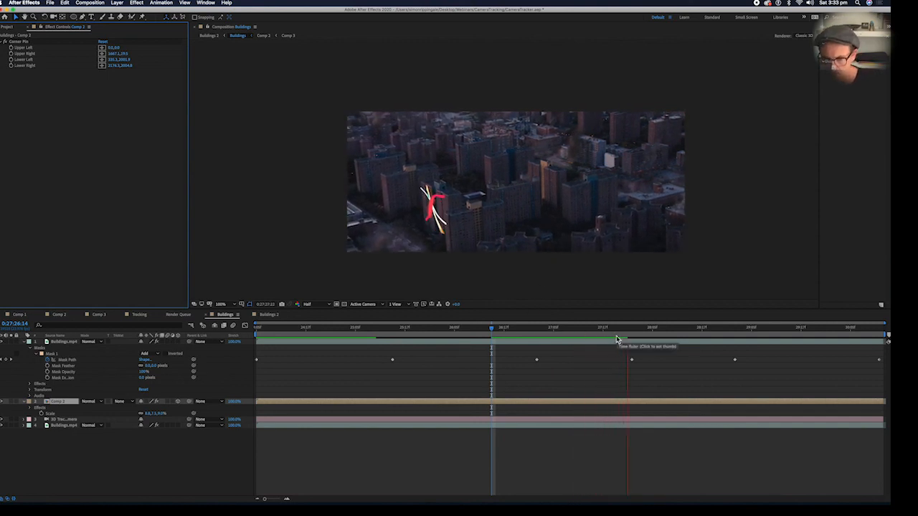
pyautogui.click(358, 329)
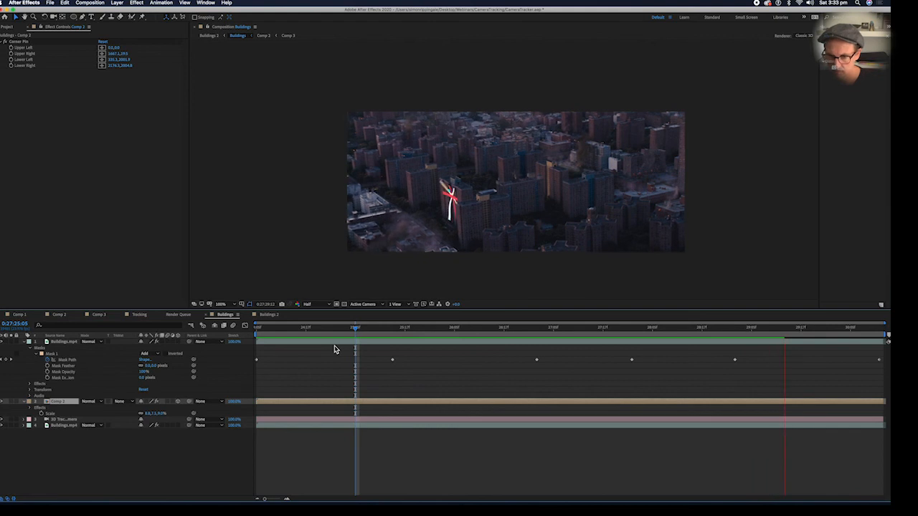
pyautogui.moveTo(340, 332); pyautogui.dragTo(209, 328)
pyautogui.press('space')
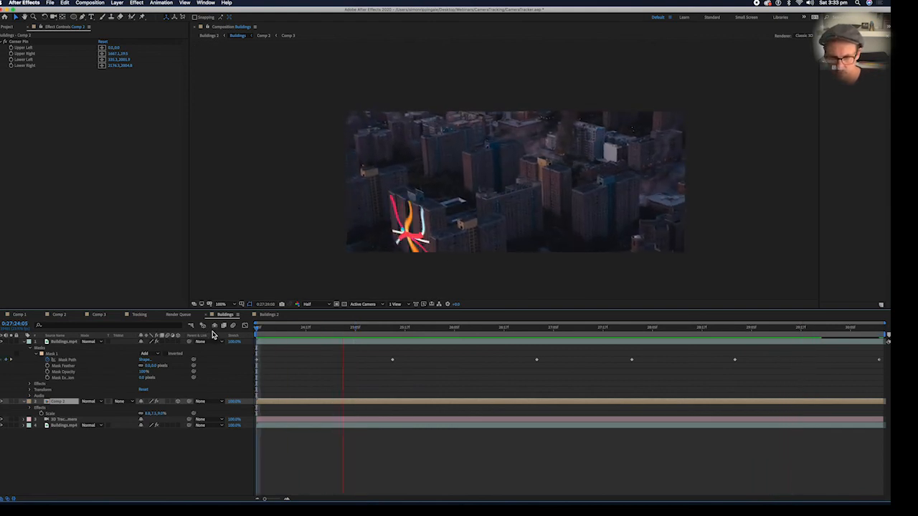